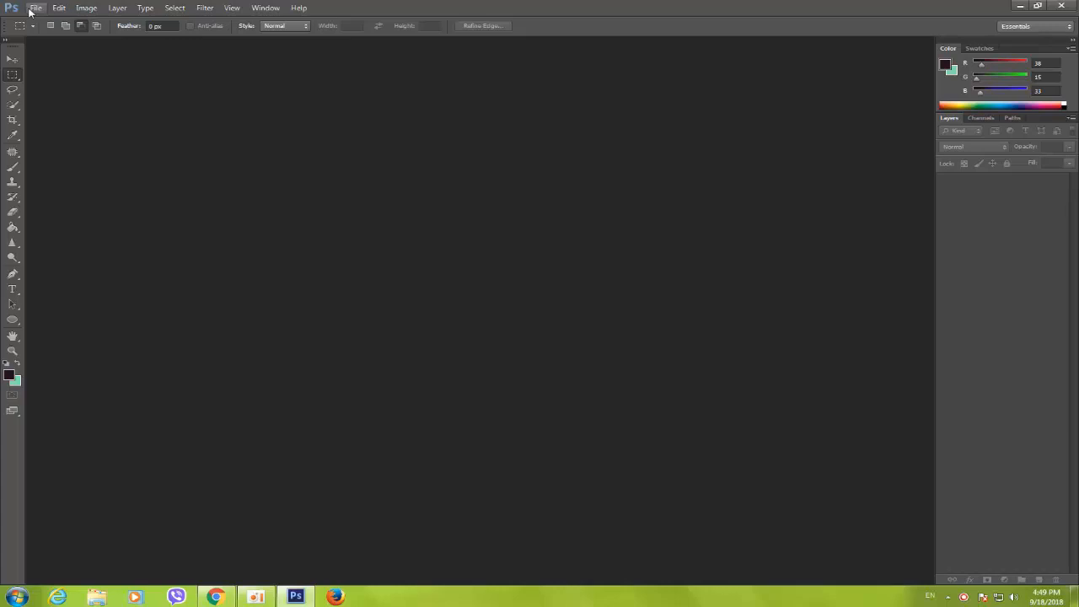
Open the photo of the standing man in a floral shirt from the folder "How to make fat to slim using Liquify tool"
{"action": "left_click", "coordinate": [34, 9]}
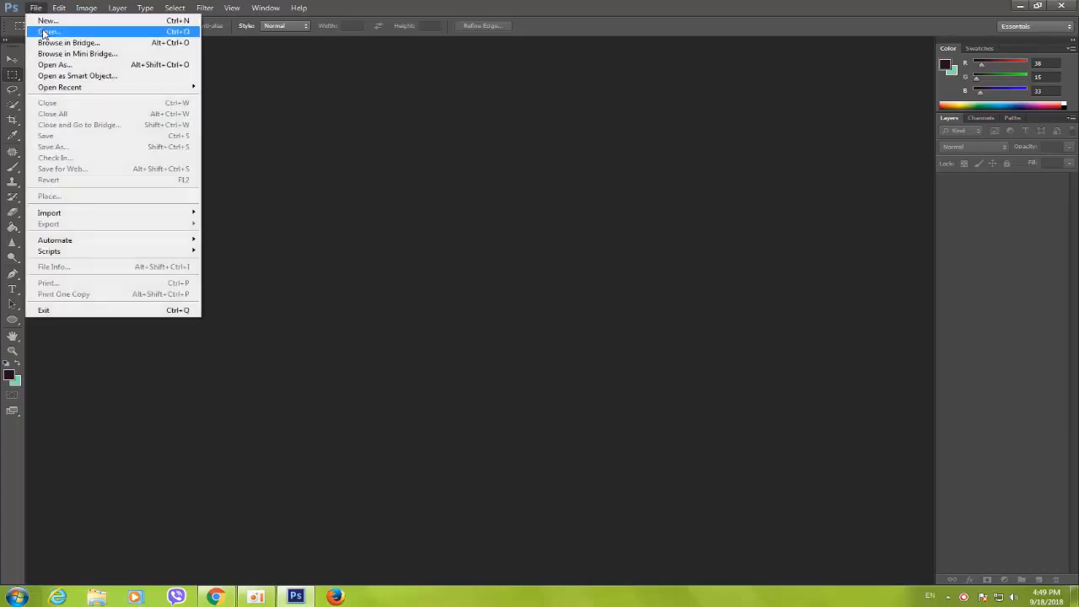
{"action": "left_click", "coordinate": [44, 32]}
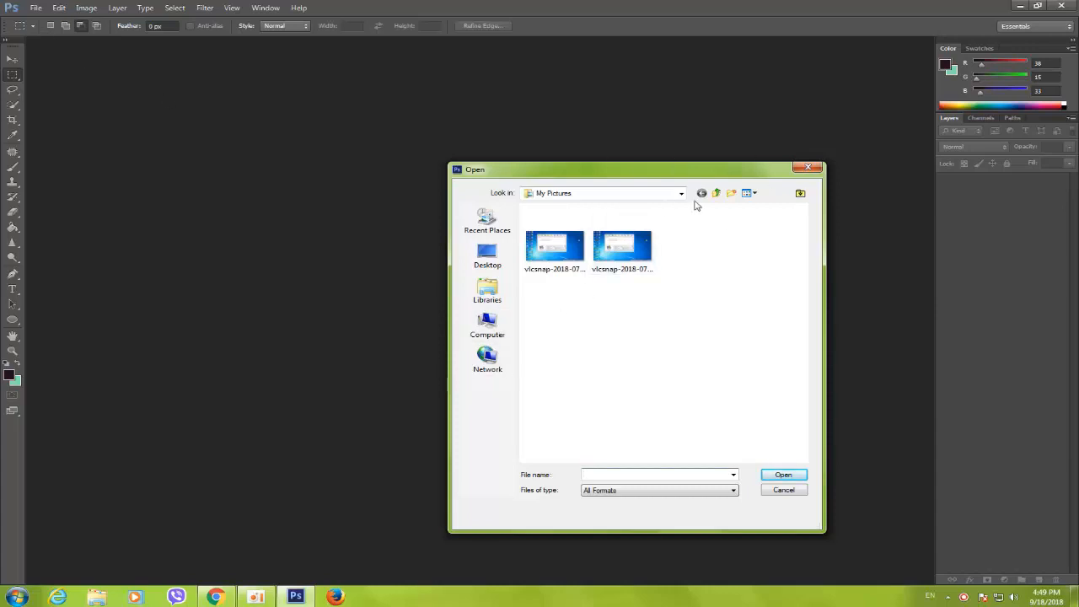
{"action": "left_click", "coordinate": [505, 329]}
{"action": "double_click", "coordinate": [573, 259]}
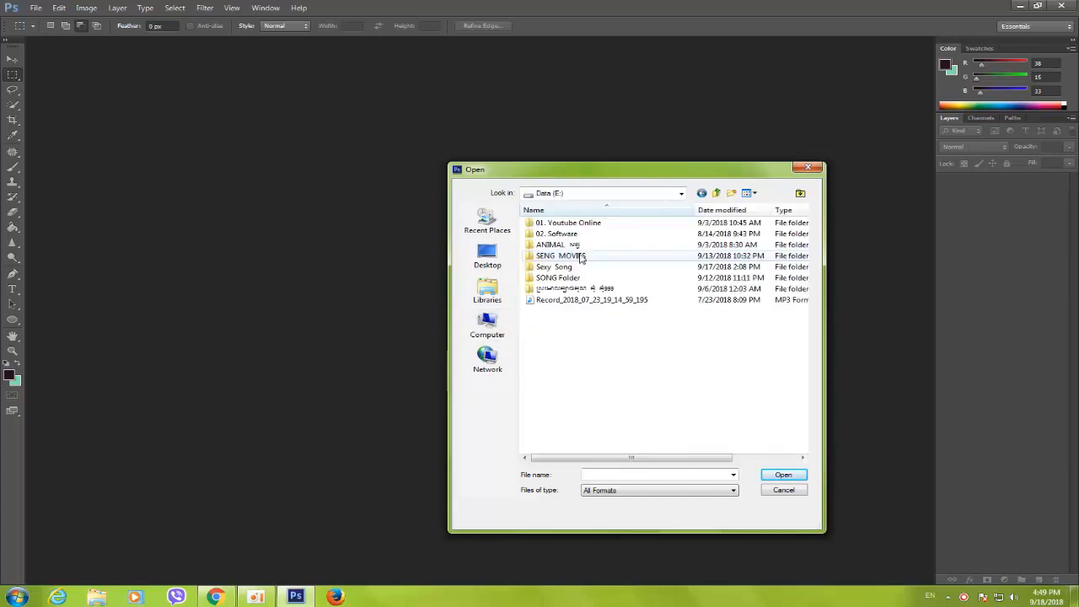
{"action": "double_click", "coordinate": [570, 223]}
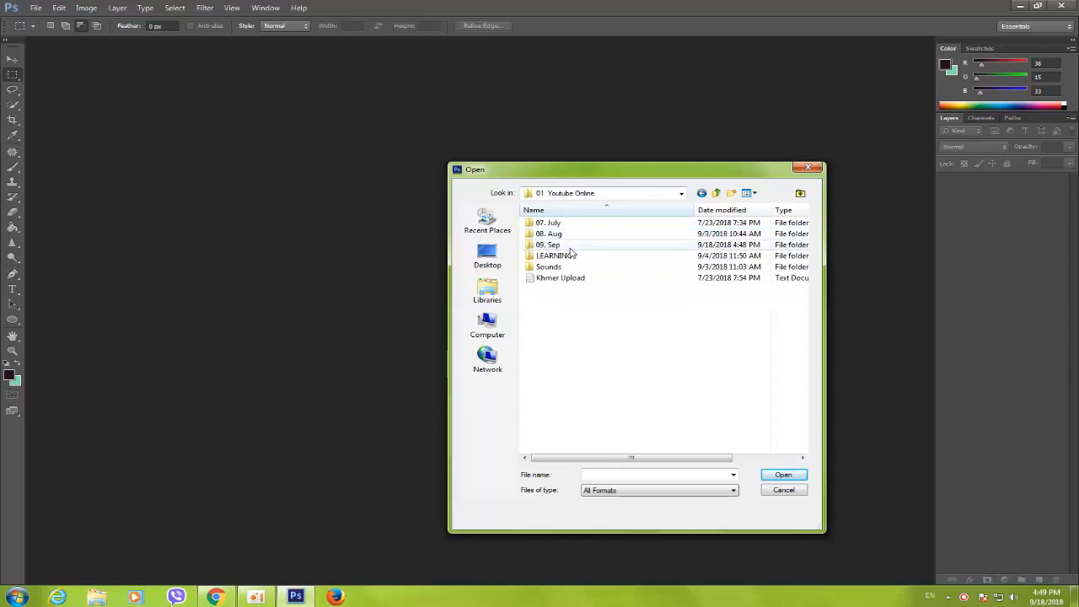
{"action": "double_click", "coordinate": [558, 245]}
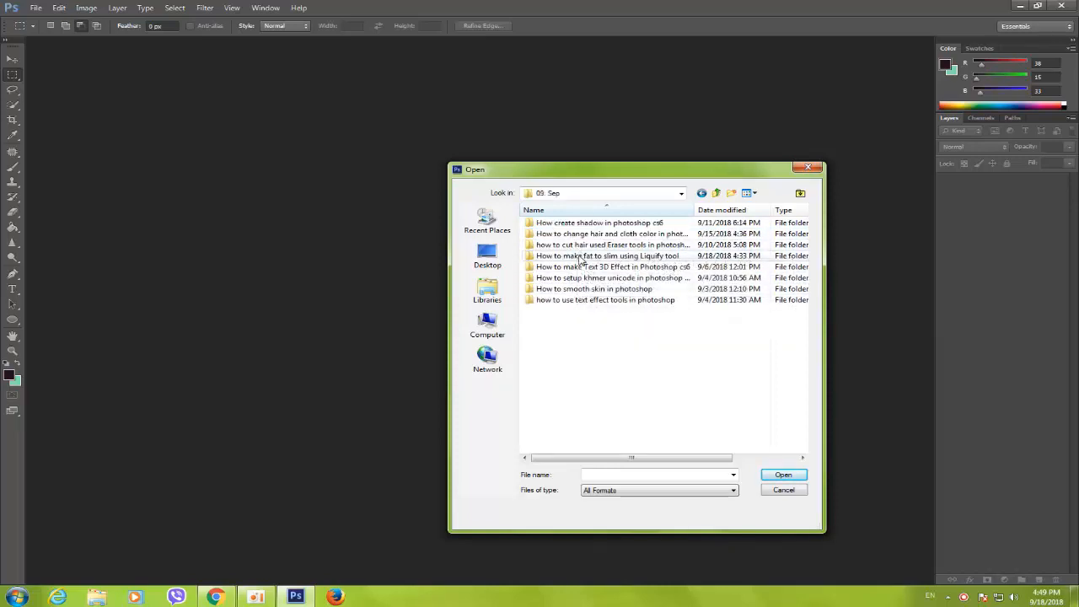
{"action": "left_click", "coordinate": [580, 256]}
{"action": "double_click", "coordinate": [607, 257]}
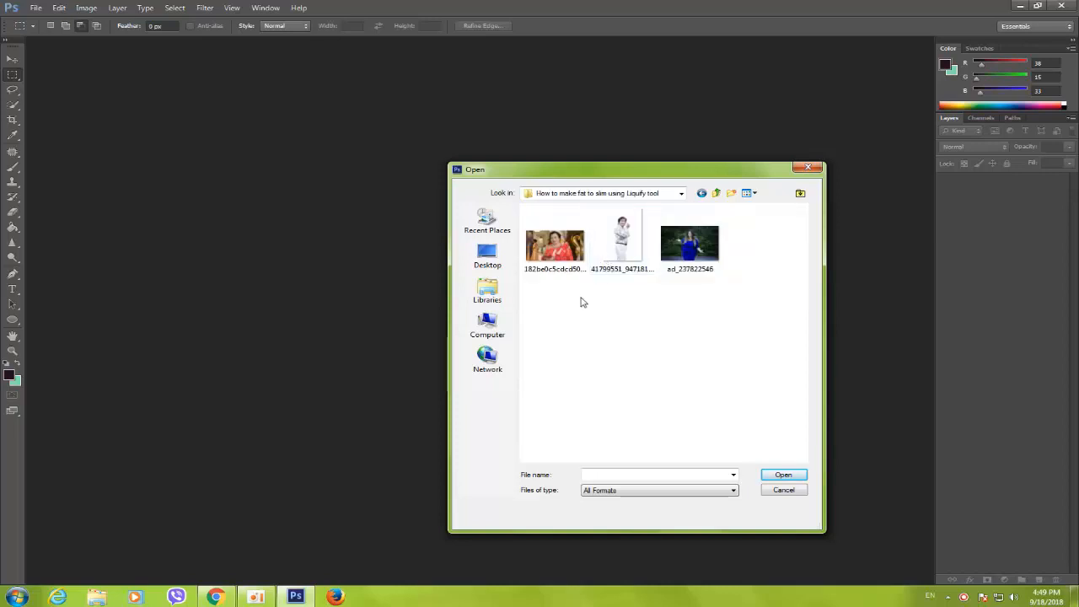
{"action": "left_click", "coordinate": [619, 258]}
{"action": "left_click", "coordinate": [781, 476]}
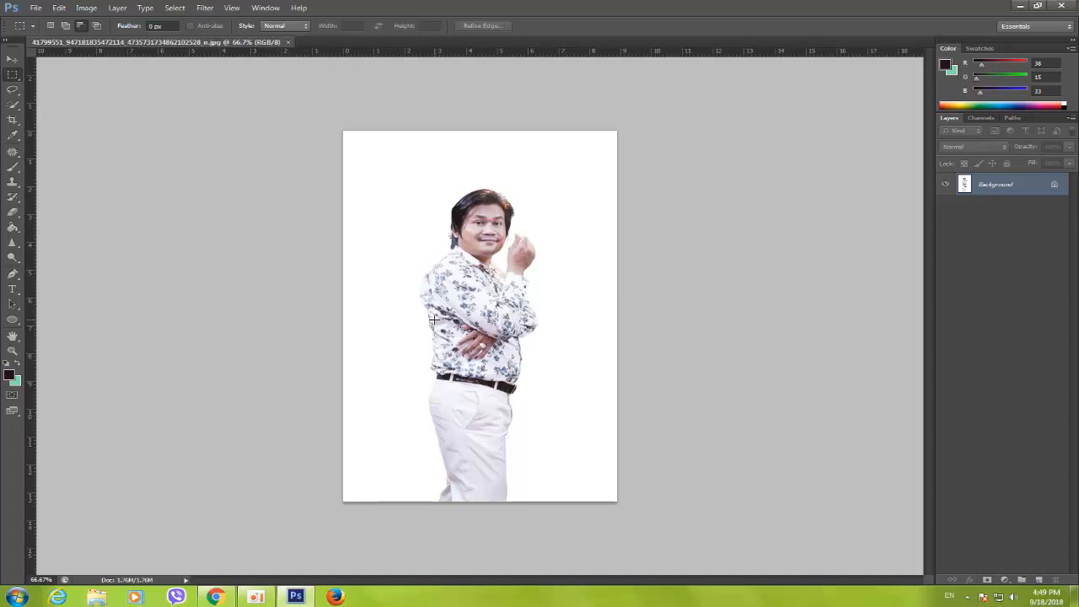
Float the photo in its own window and enlarge that window to show the whole image with space around it
{"action": "left_click_drag", "start_coordinate": [262, 45], "coordinate": [278, 60]}
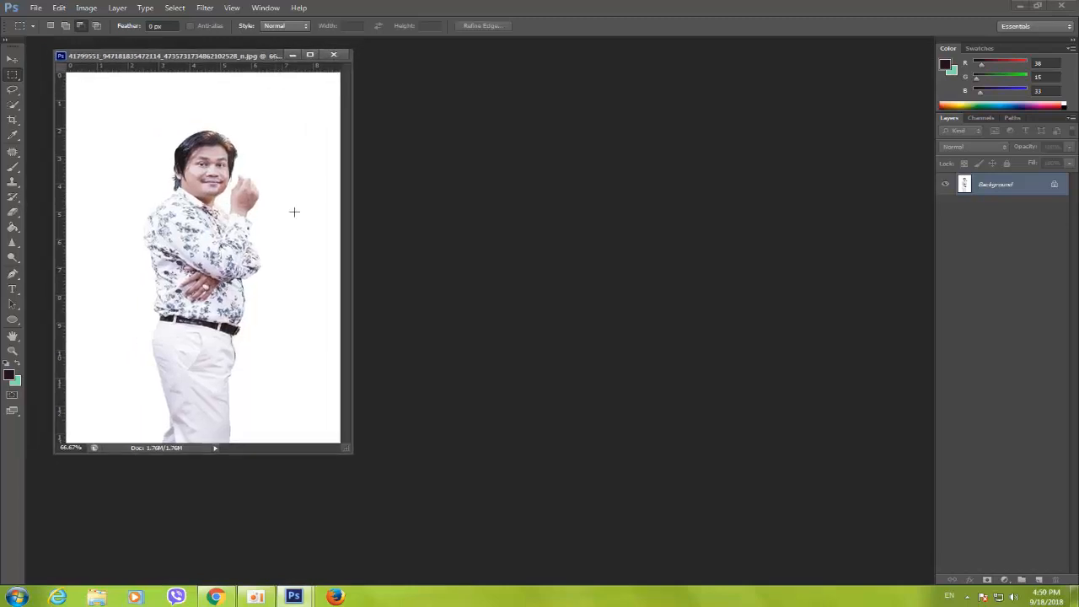
{"action": "left_click_drag", "start_coordinate": [345, 448], "coordinate": [491, 544]}
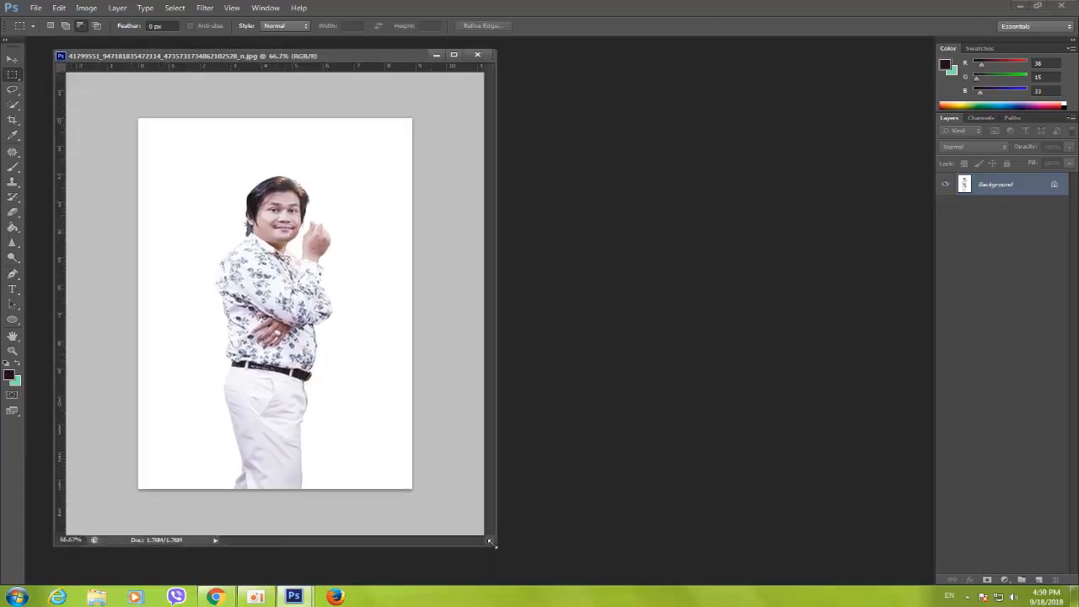
Duplicate the image as "Edit to fat" and place the copy's window beside the original
{"action": "right_click", "coordinate": [234, 58]}
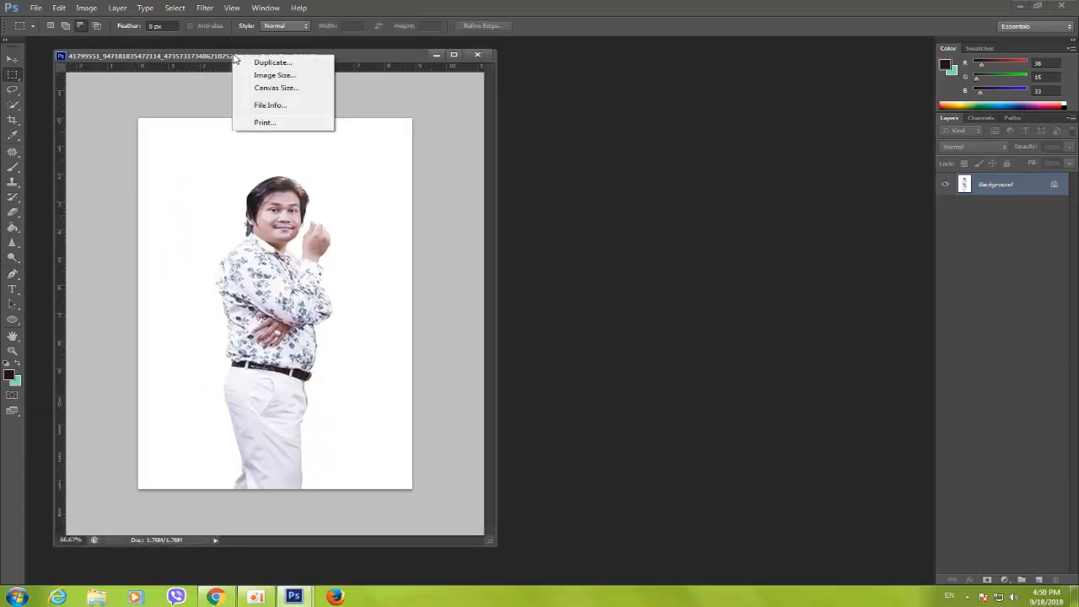
{"action": "left_click", "coordinate": [268, 62]}
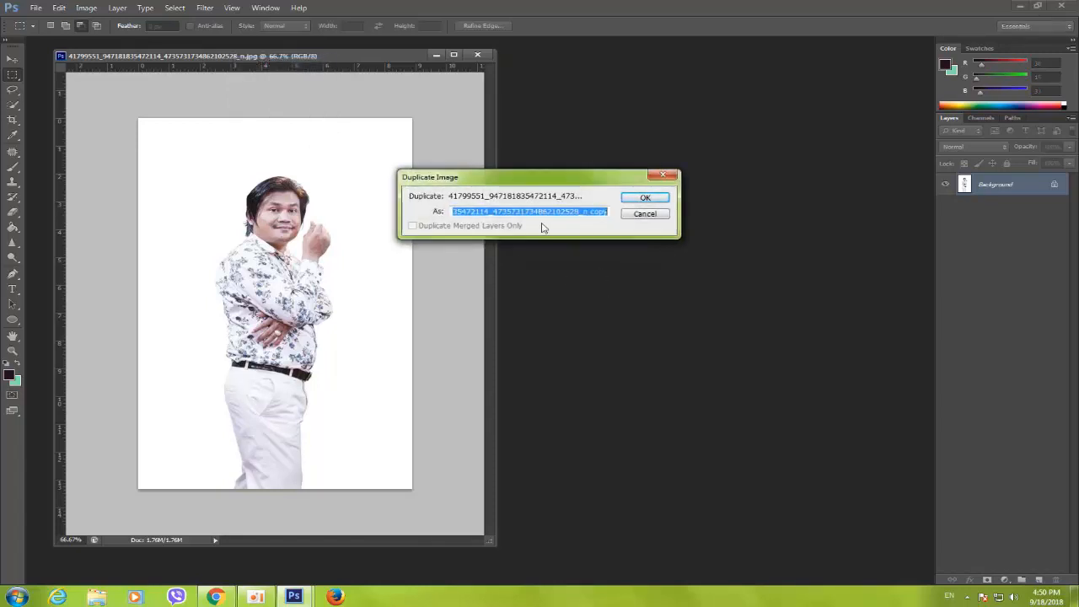
{"action": "type", "text": "Edit to fat"}
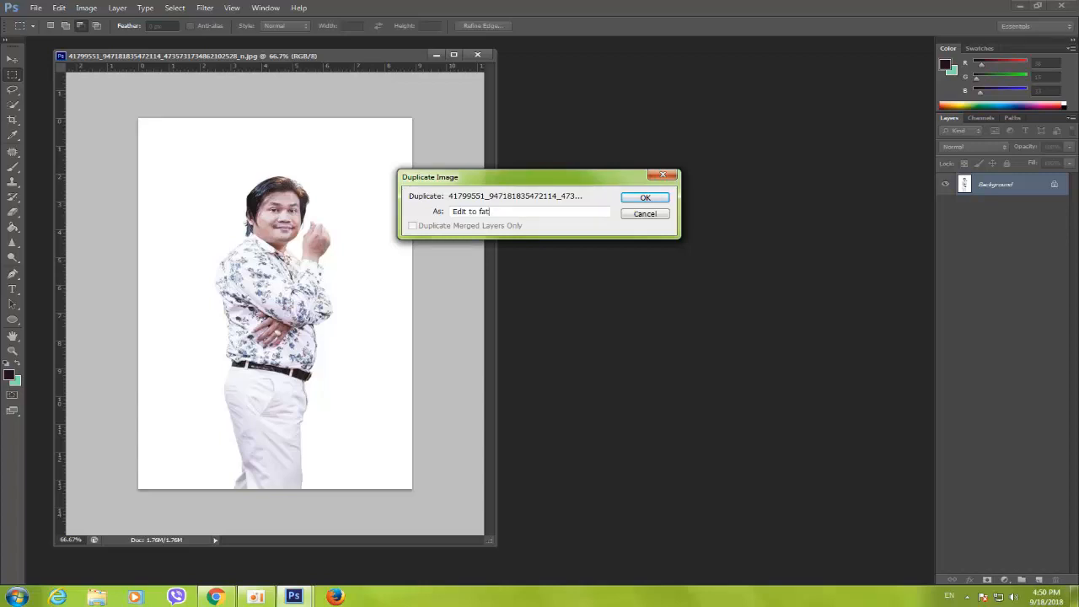
{"action": "key", "text": "Return"}
{"action": "left_click_drag", "start_coordinate": [377, 73], "coordinate": [552, 93]}
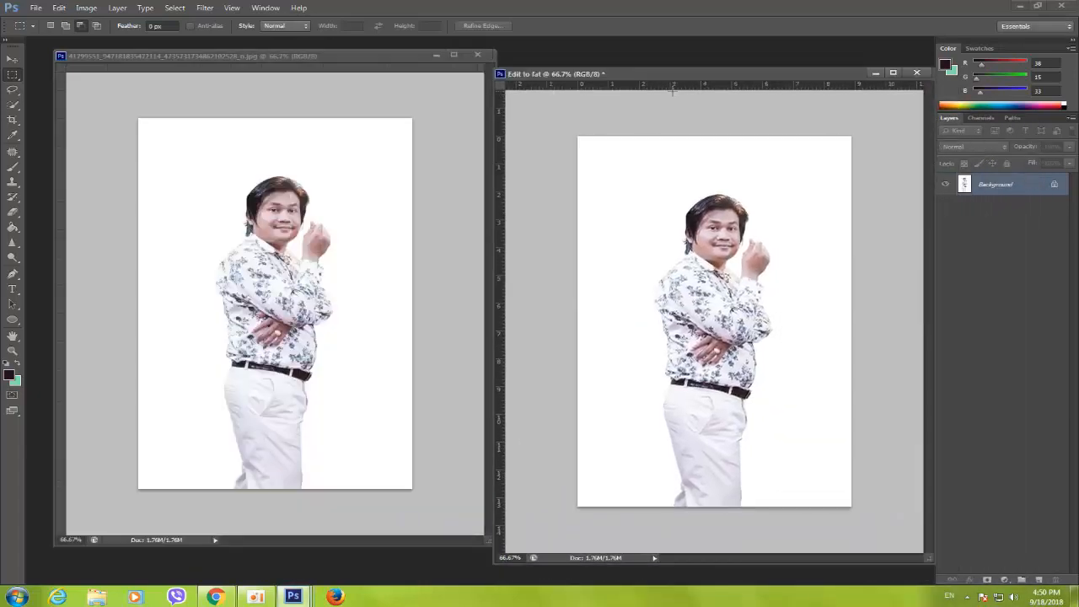
{"action": "left_click_drag", "start_coordinate": [653, 74], "coordinate": [614, 56]}
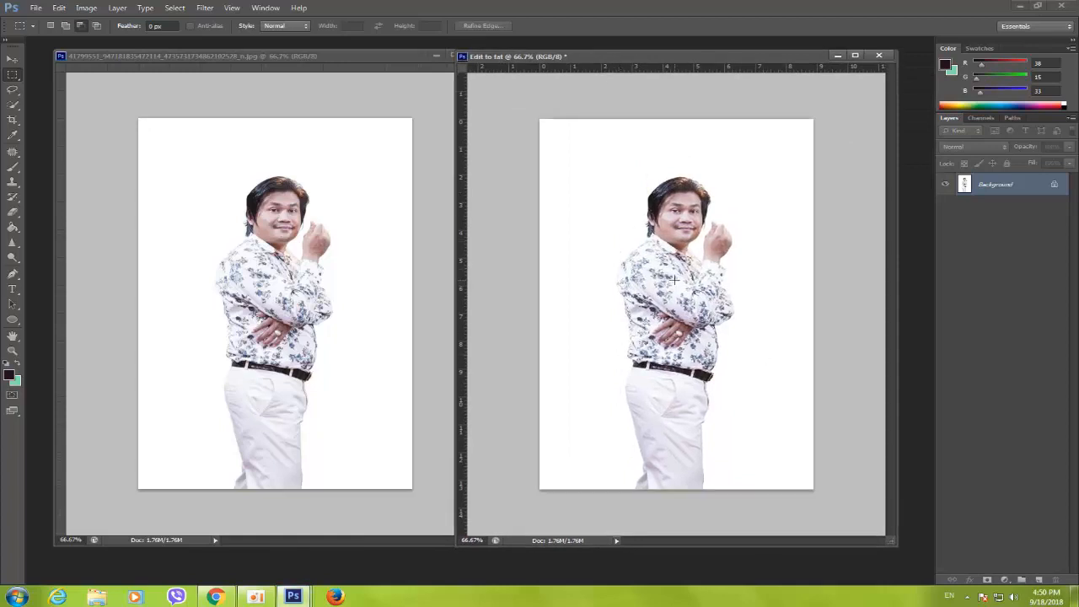
Open the Liquify filter on the copy and set the brush size to 150
{"action": "left_click", "coordinate": [205, 8]}
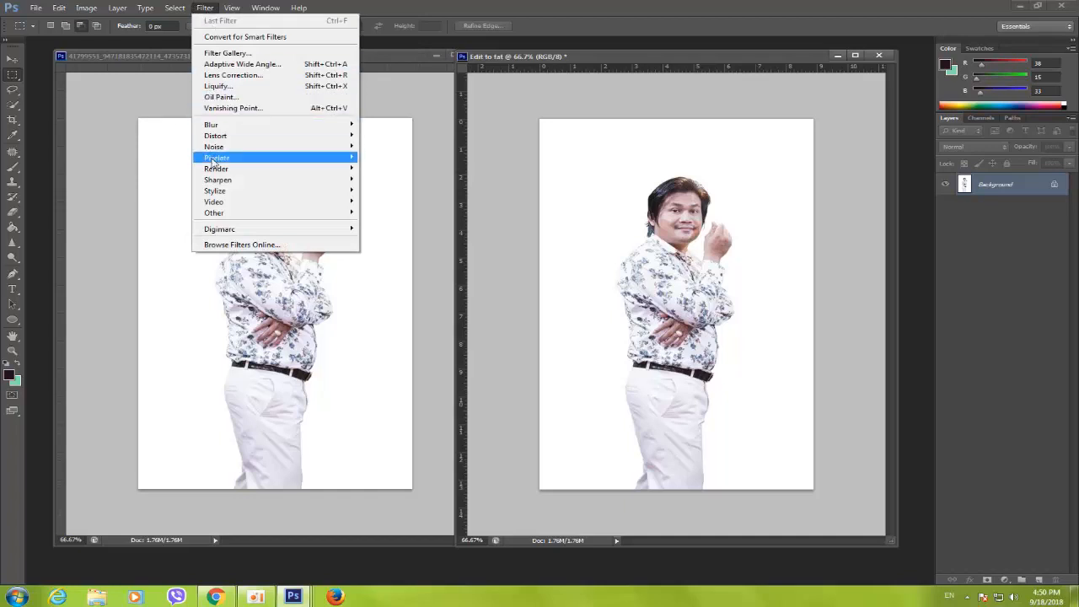
{"action": "left_click", "coordinate": [220, 86]}
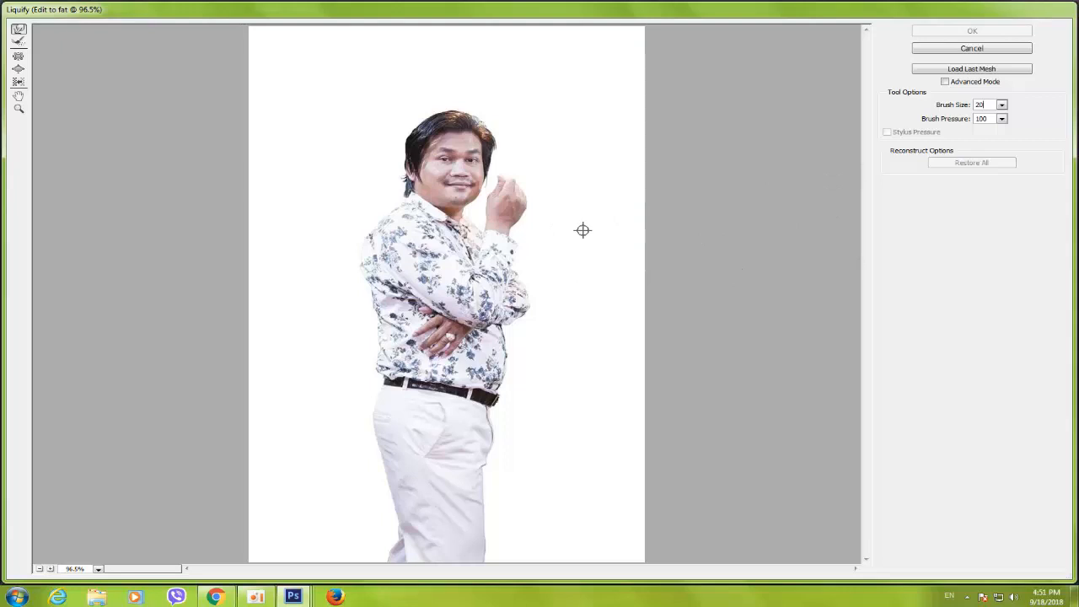
{"action": "type", "text": "0"}
{"action": "key", "text": "BackSpace"}
{"action": "key", "text": "BackSpace"}
Push the man's belly and the back of his waist inward above the belt with the Forward Warp tool
{"action": "left_click", "coordinate": [504, 407]}
{"action": "left_click", "coordinate": [510, 361]}
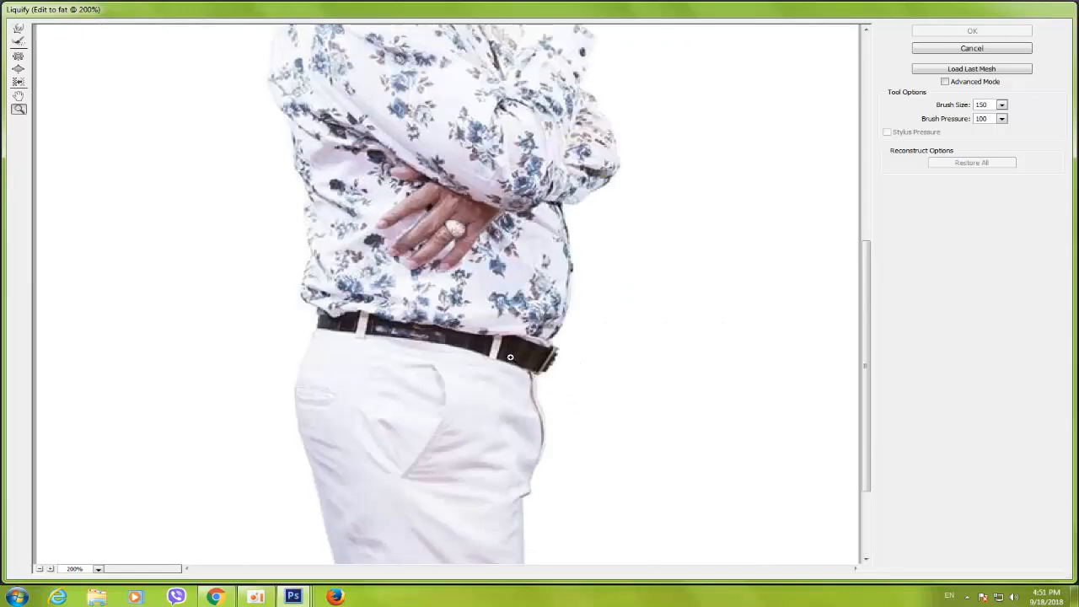
{"action": "left_click", "coordinate": [593, 320]}
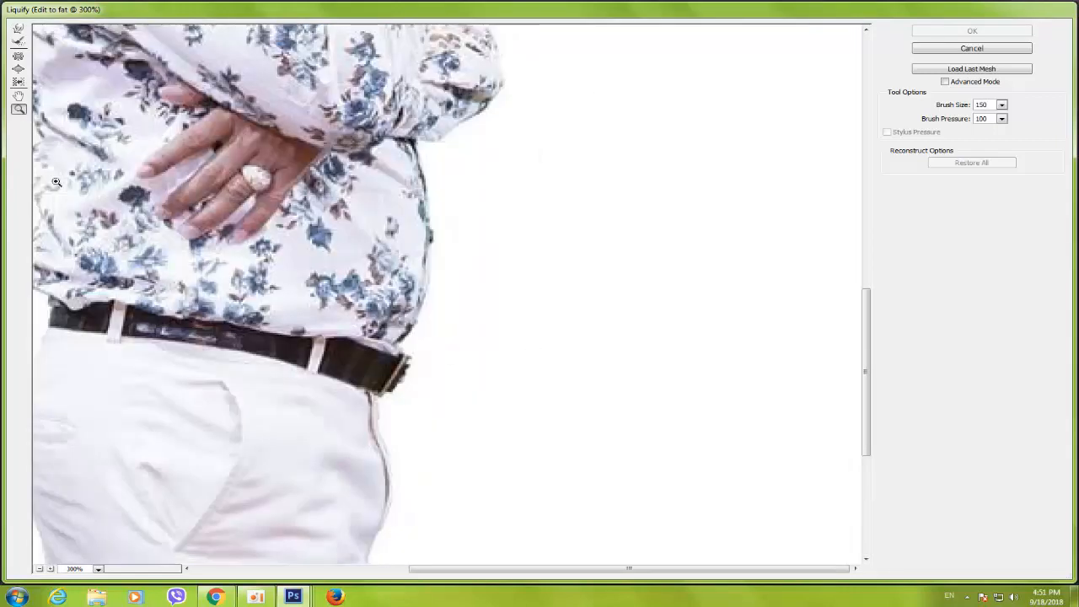
{"action": "key", "text": "super"}
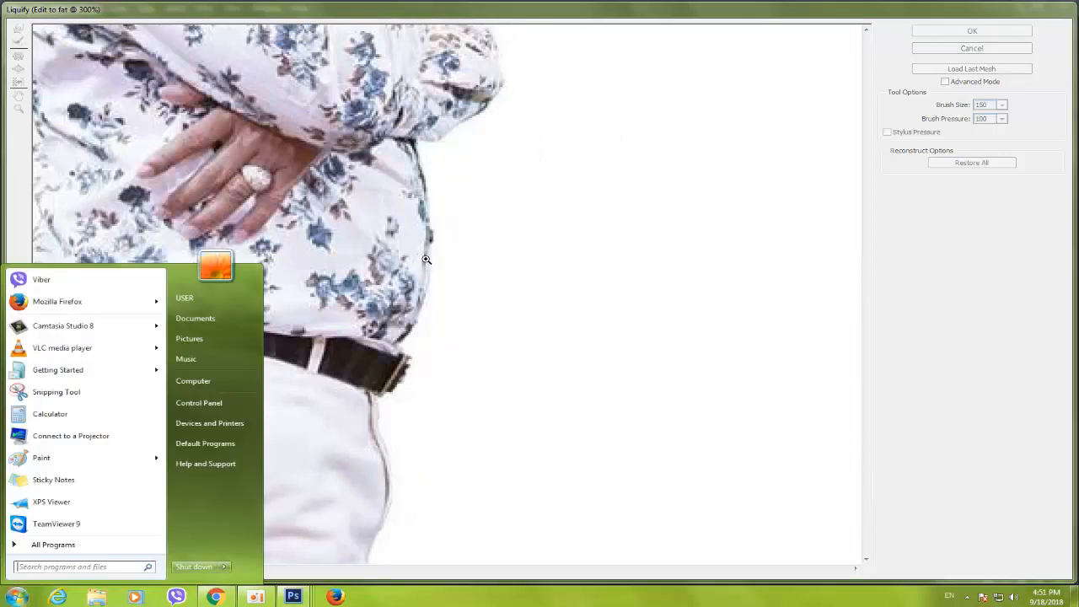
{"action": "key", "text": "super"}
{"action": "left_click", "coordinate": [424, 262], "text": "alt"}
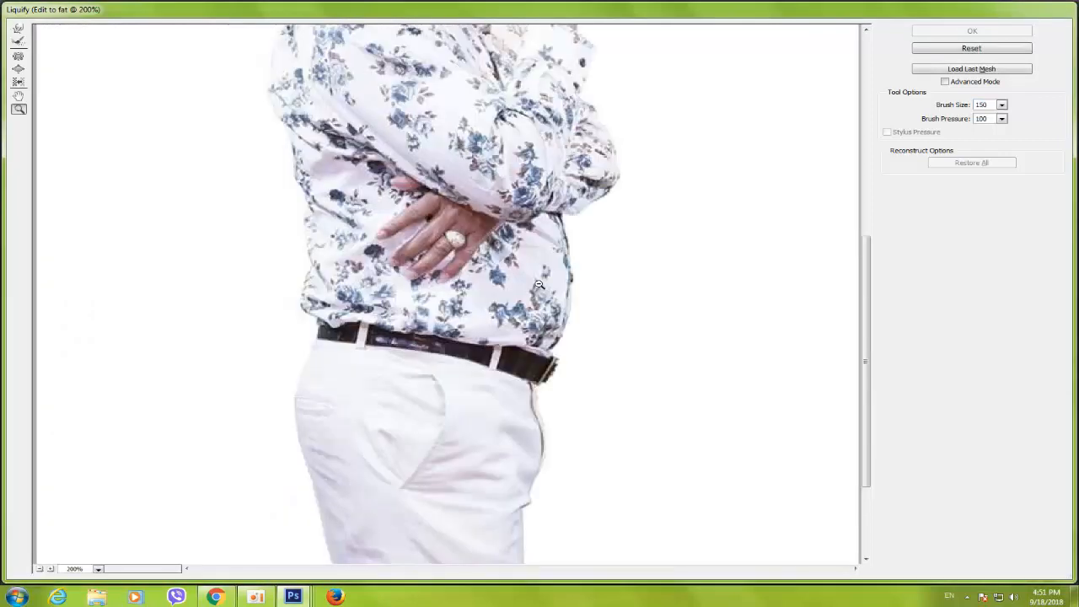
{"action": "left_click", "coordinate": [23, 31]}
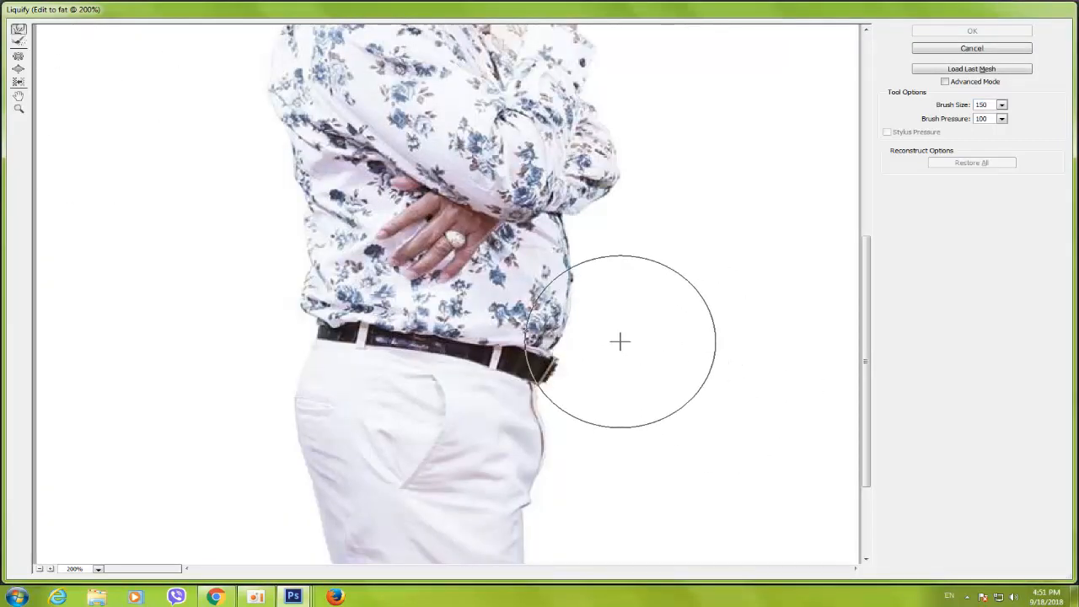
{"action": "mouse_move", "coordinate": [614, 335]}
{"action": "left_mouse_down"}
{"action": "mouse_move", "coordinate": [612, 293]}
{"action": "mouse_move", "coordinate": [599, 290]}
{"action": "mouse_move", "coordinate": [615, 319]}
{"action": "mouse_move", "coordinate": [604, 318]}
{"action": "mouse_move", "coordinate": [619, 308]}
{"action": "mouse_move", "coordinate": [602, 251]}
{"action": "mouse_move", "coordinate": [615, 326]}
{"action": "mouse_move", "coordinate": [592, 338]}
{"action": "mouse_move", "coordinate": [591, 368]}
{"action": "mouse_move", "coordinate": [573, 276]}
{"action": "mouse_move", "coordinate": [596, 473]}
{"action": "mouse_move", "coordinate": [582, 467]}
{"action": "mouse_move", "coordinate": [576, 351]}
{"action": "left_mouse_up"}
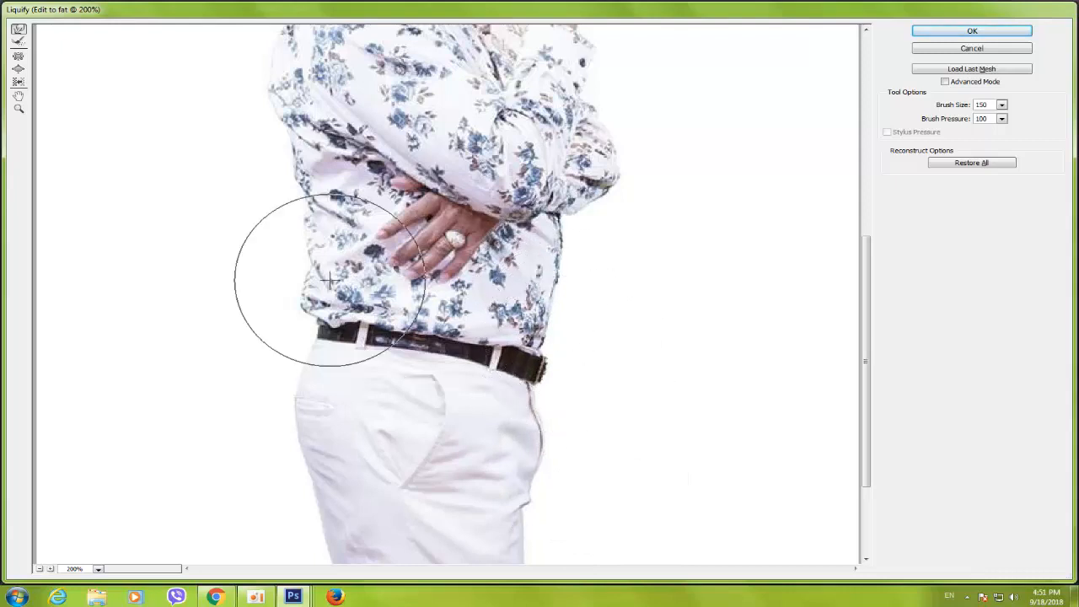
{"action": "left_click_drag", "start_coordinate": [268, 295], "coordinate": [277, 292]}
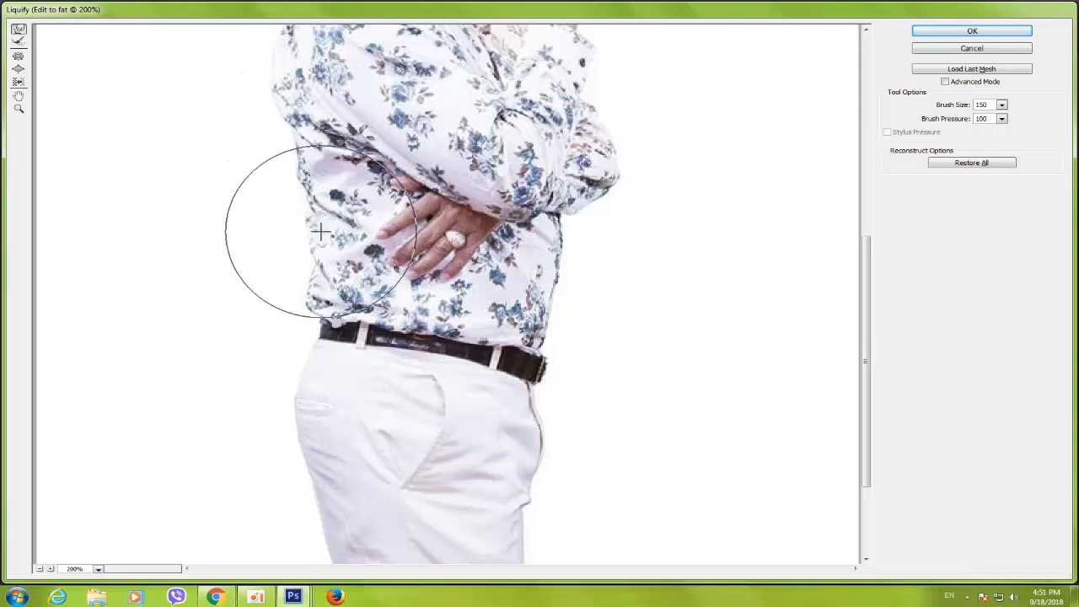
Warp the outline of the man's back, upper arm and bent elbow inward to slim his upper body
{"action": "scroll", "coordinate": [317, 231], "scroll_direction": "up", "scroll_amount": 3}
{"action": "scroll", "coordinate": [321, 229], "scroll_direction": "up", "scroll_amount": 1}
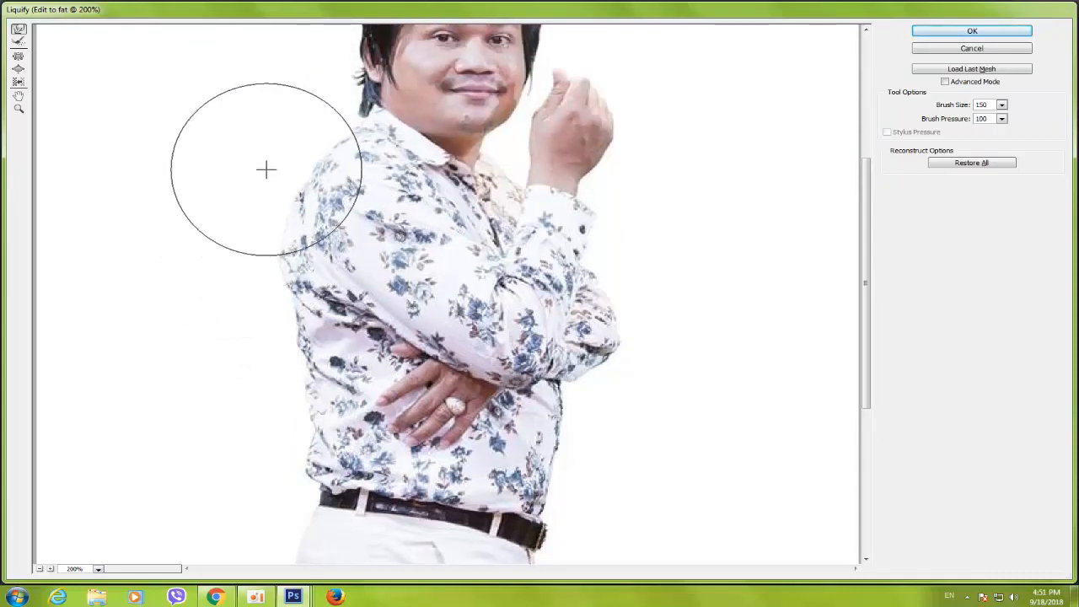
{"action": "left_click_drag", "start_coordinate": [255, 266], "coordinate": [265, 266]}
{"action": "left_click_drag", "start_coordinate": [248, 221], "coordinate": [258, 221]}
{"action": "left_click_drag", "start_coordinate": [251, 270], "coordinate": [262, 269]}
{"action": "mouse_move", "coordinate": [254, 319]}
{"action": "left_mouse_down"}
{"action": "mouse_move", "coordinate": [264, 318]}
{"action": "mouse_move", "coordinate": [266, 338]}
{"action": "left_mouse_up"}
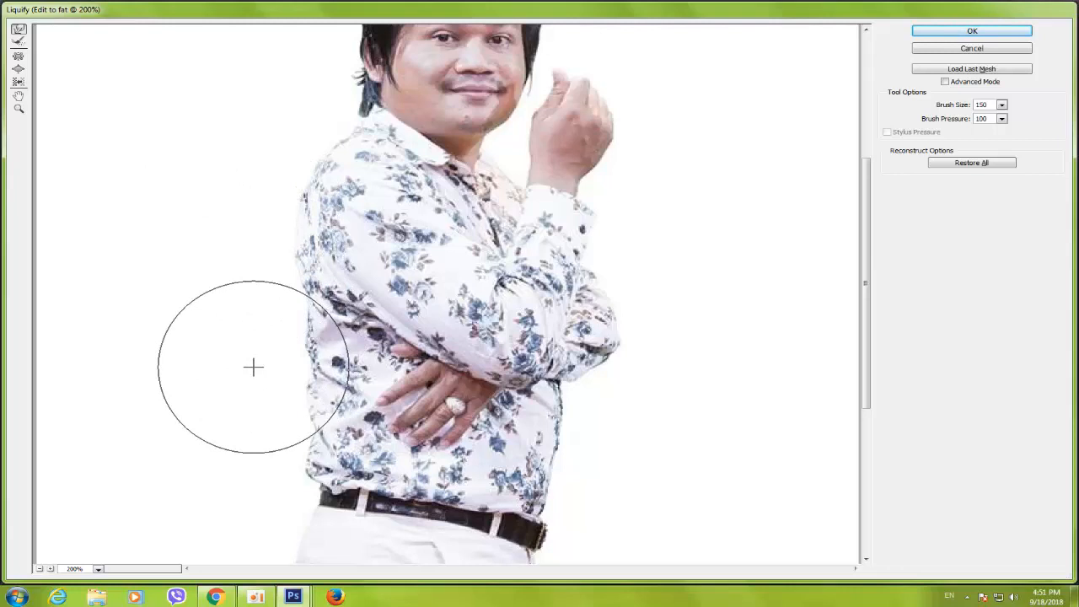
{"action": "mouse_move", "coordinate": [650, 349]}
{"action": "left_mouse_down"}
{"action": "mouse_move", "coordinate": [638, 346]}
{"action": "mouse_move", "coordinate": [649, 360]}
{"action": "mouse_move", "coordinate": [632, 353]}
{"action": "left_mouse_up"}
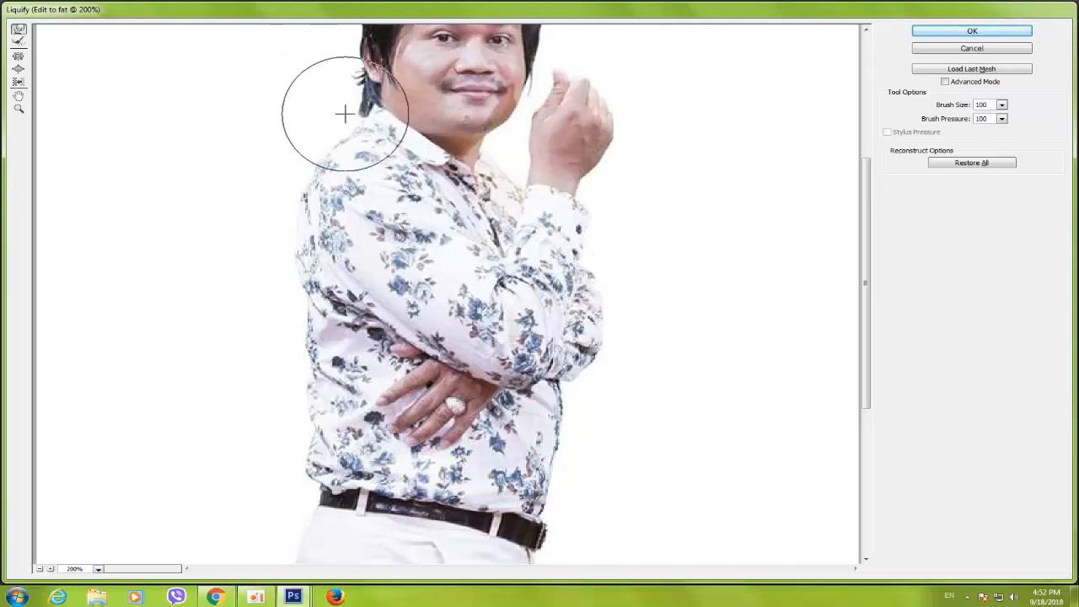
Push the front edge of the trousers inward along the thigh using brush size 100
{"action": "scroll", "coordinate": [323, 149], "scroll_direction": "up", "scroll_amount": 5}
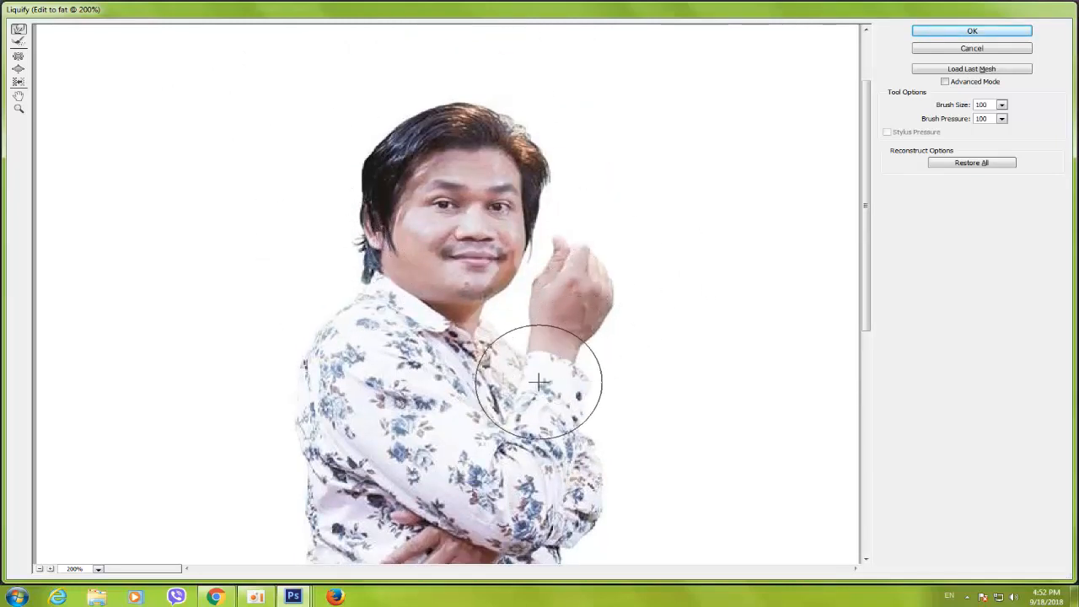
{"action": "scroll", "coordinate": [528, 376], "scroll_direction": "down", "scroll_amount": 5}
{"action": "scroll", "coordinate": [540, 377], "scroll_direction": "down", "scroll_amount": 4}
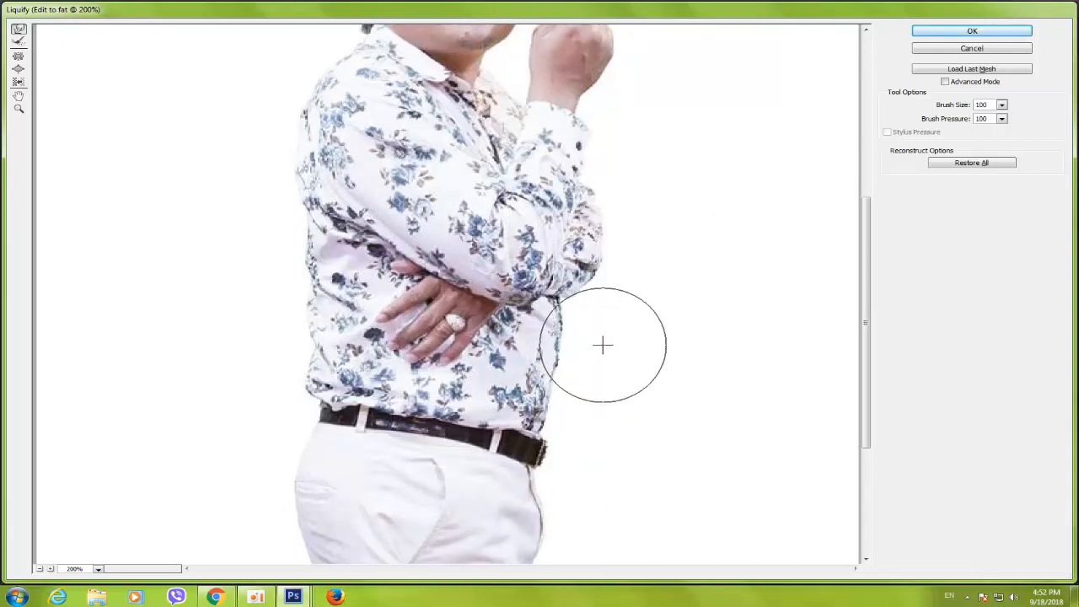
{"action": "scroll", "coordinate": [600, 419], "scroll_direction": "down", "scroll_amount": 3}
{"action": "scroll", "coordinate": [601, 419], "scroll_direction": "down", "scroll_amount": 4}
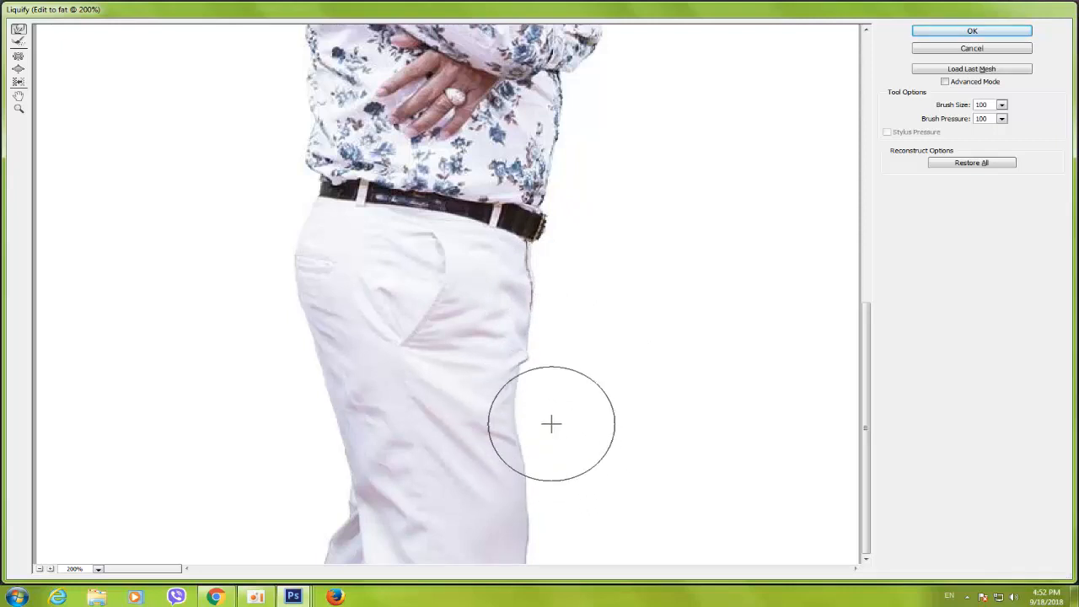
{"action": "left_click_drag", "start_coordinate": [537, 374], "coordinate": [538, 506]}
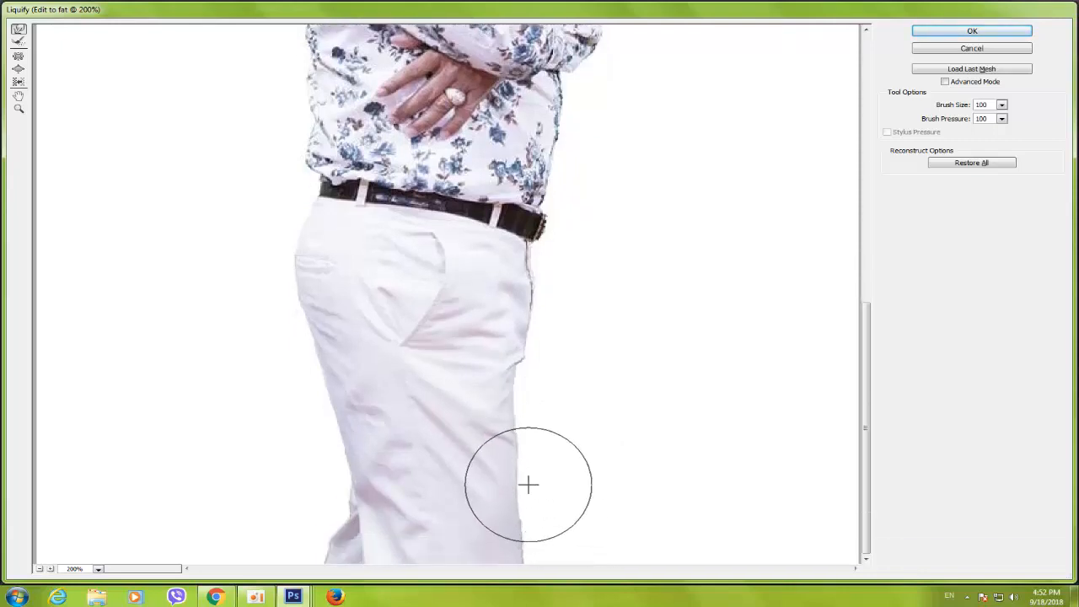
Slim the raised hand and wrist by pushing their edges inward with a brush size of 30
{"action": "scroll", "coordinate": [531, 405], "scroll_direction": "up", "scroll_amount": 5}
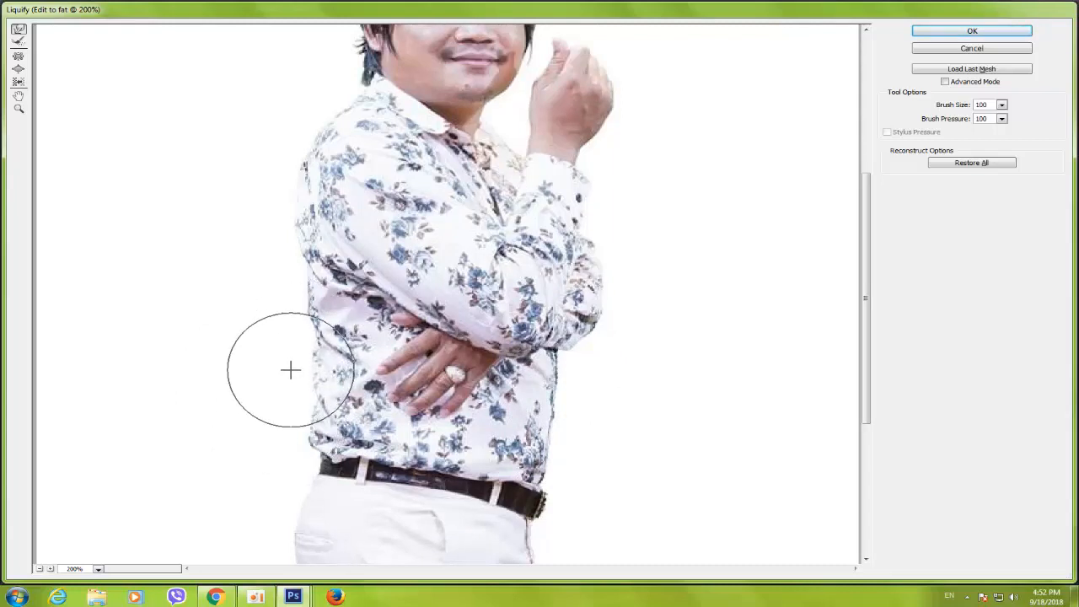
{"action": "scroll", "coordinate": [290, 426], "scroll_direction": "up", "scroll_amount": 5}
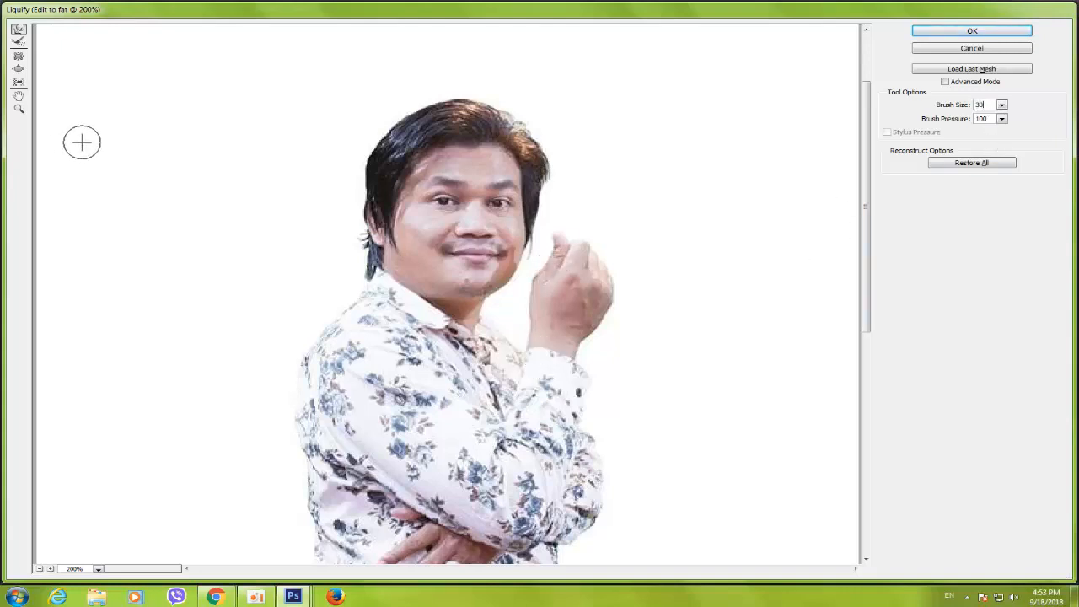
{"action": "left_click", "coordinate": [474, 304]}
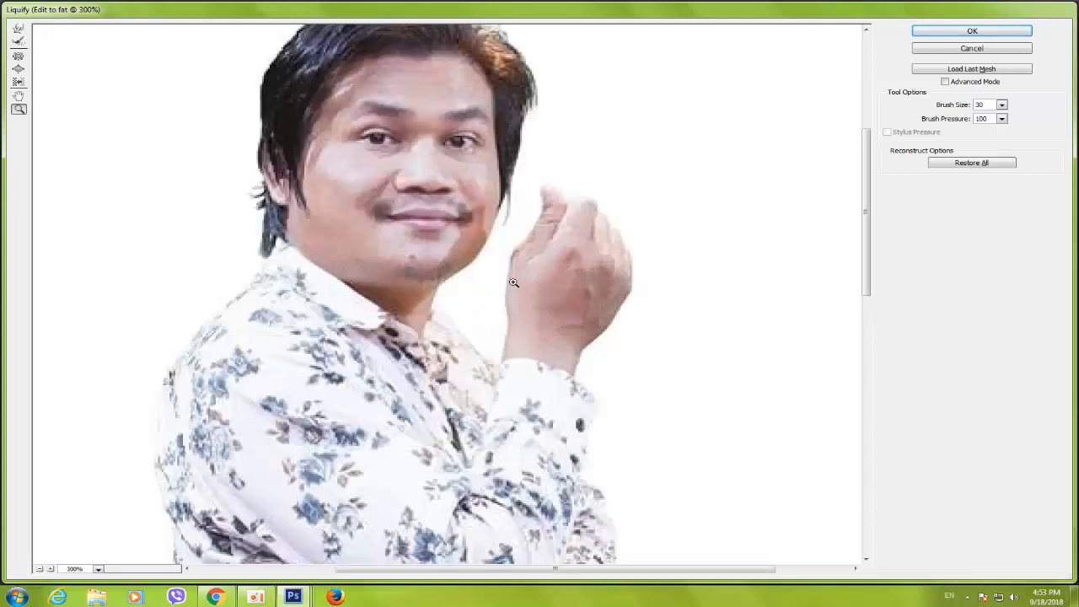
{"action": "left_click", "coordinate": [472, 344]}
{"action": "scroll", "coordinate": [472, 434], "scroll_direction": "down", "scroll_amount": 1}
{"action": "scroll", "coordinate": [472, 434], "scroll_direction": "down", "scroll_amount": 1}
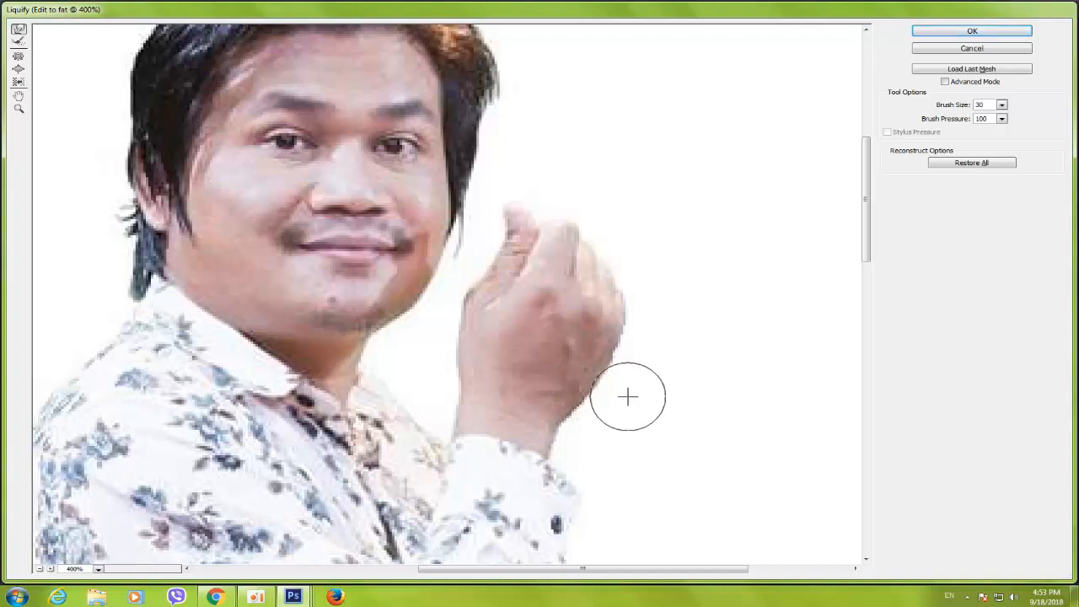
{"action": "mouse_move", "coordinate": [634, 370]}
{"action": "left_mouse_down"}
{"action": "mouse_move", "coordinate": [598, 429]}
{"action": "mouse_move", "coordinate": [577, 425]}
{"action": "mouse_move", "coordinate": [567, 438]}
{"action": "mouse_move", "coordinate": [600, 413]}
{"action": "mouse_move", "coordinate": [592, 405]}
{"action": "mouse_move", "coordinate": [622, 363]}
{"action": "left_mouse_up"}
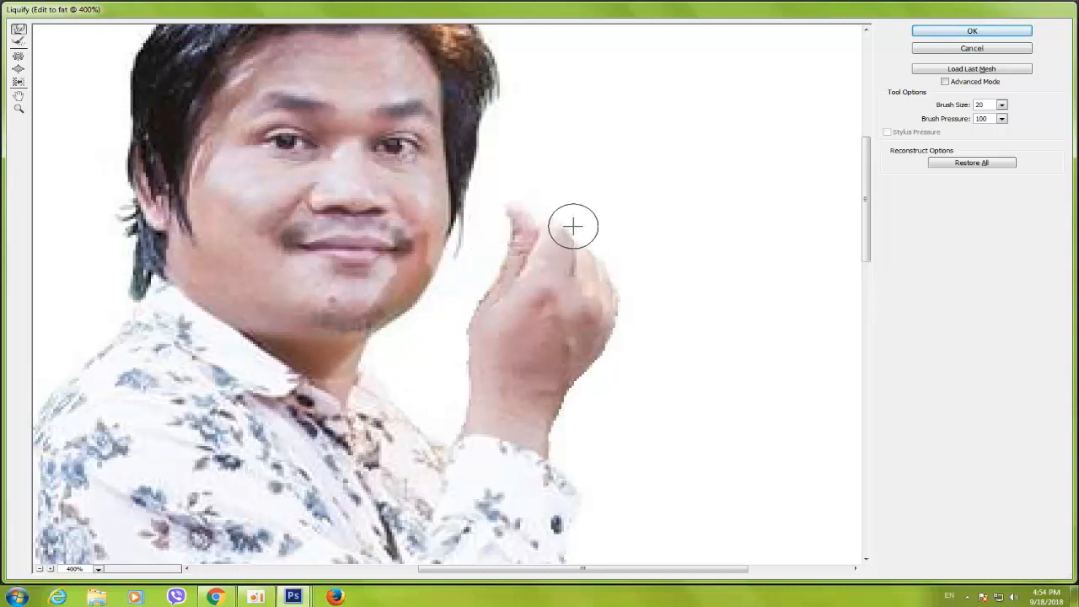
Push the outer edge of the raised arm's cuff and sleeve inward with the Forward Warp tool
{"action": "scroll", "coordinate": [394, 281], "scroll_direction": "down", "scroll_amount": 3}
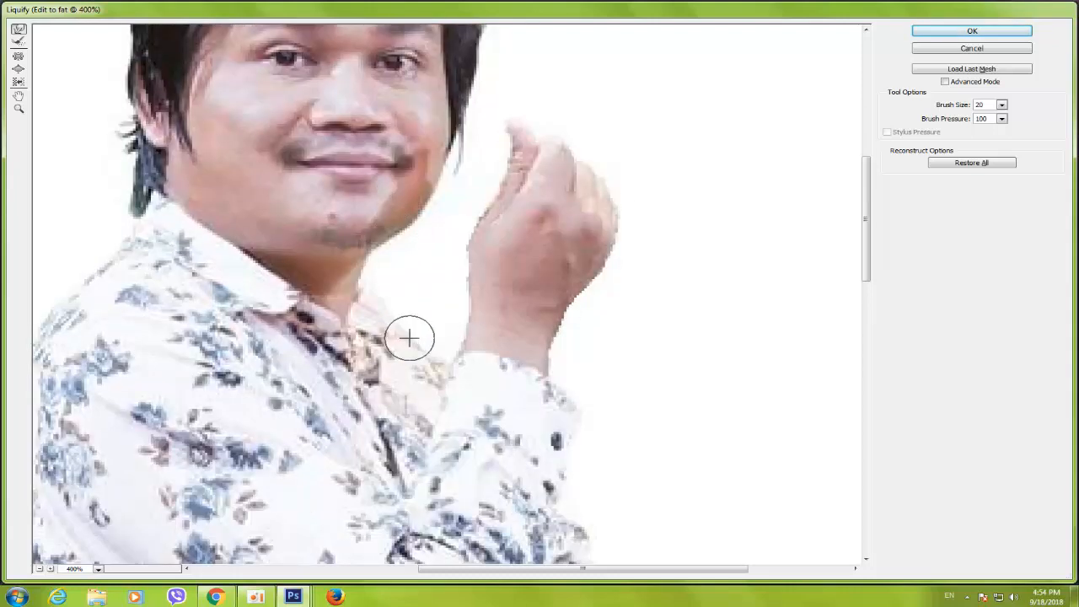
{"action": "left_click_drag", "start_coordinate": [540, 361], "coordinate": [620, 355]}
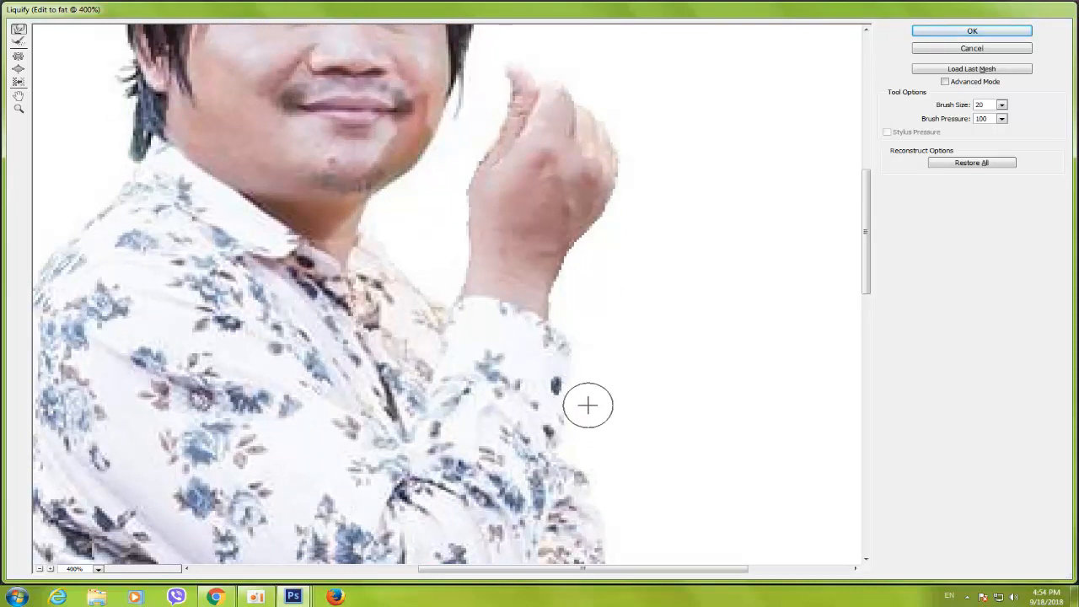
{"action": "scroll", "coordinate": [590, 433], "scroll_direction": "down", "scroll_amount": 3}
{"action": "scroll", "coordinate": [591, 434], "scroll_direction": "up", "scroll_amount": 4}
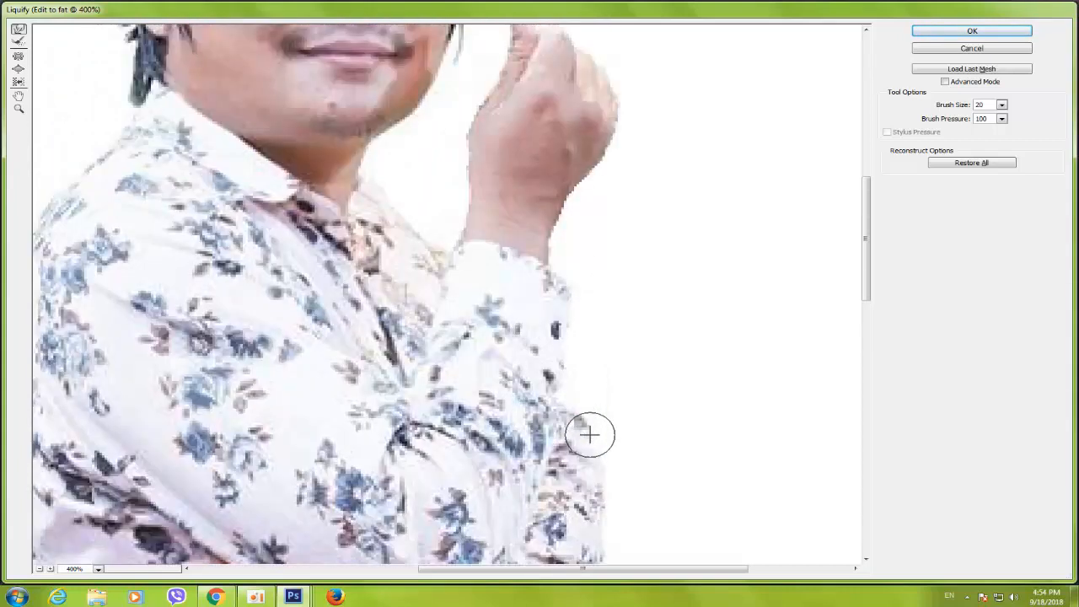
{"action": "scroll", "coordinate": [482, 370], "scroll_direction": "up", "scroll_amount": 1}
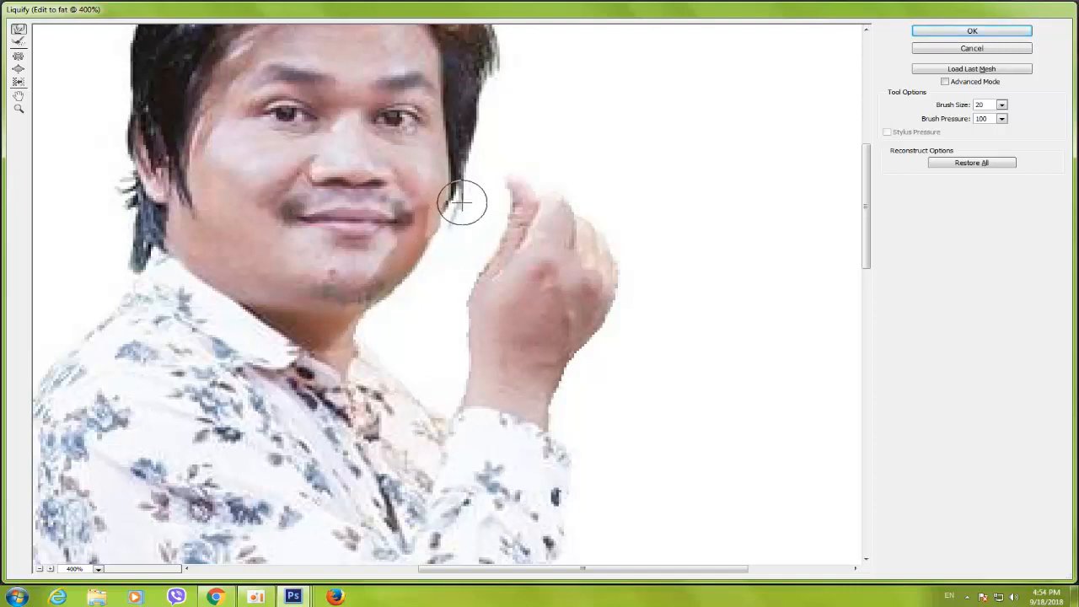
Push the hair on both sides of the head and at the nape inward using brush size 40
{"action": "scroll", "coordinate": [462, 202], "scroll_direction": "up", "scroll_amount": 3}
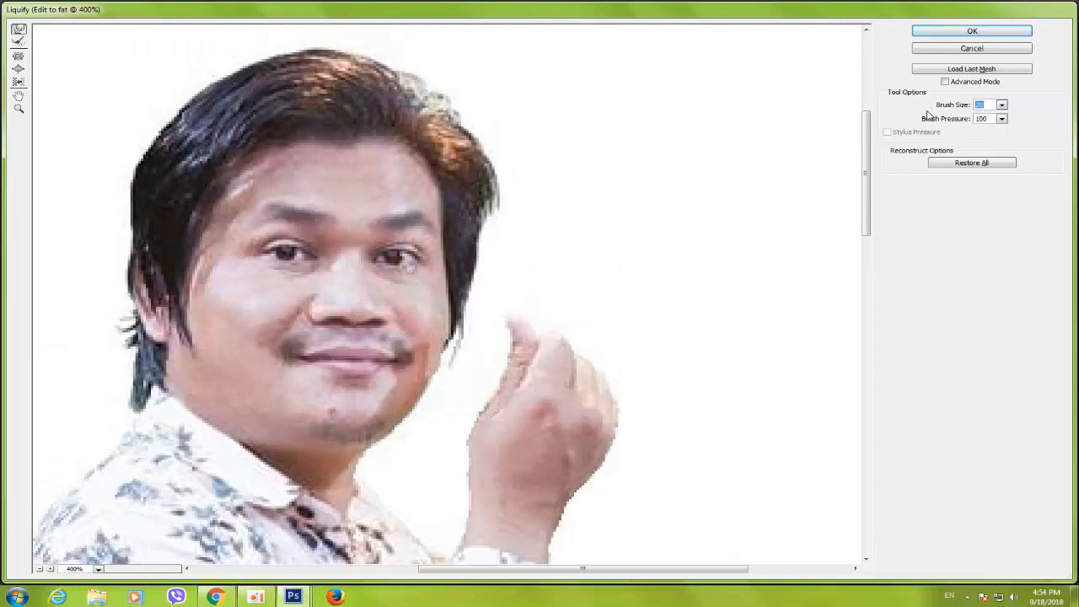
{"action": "type", "text": "060"}
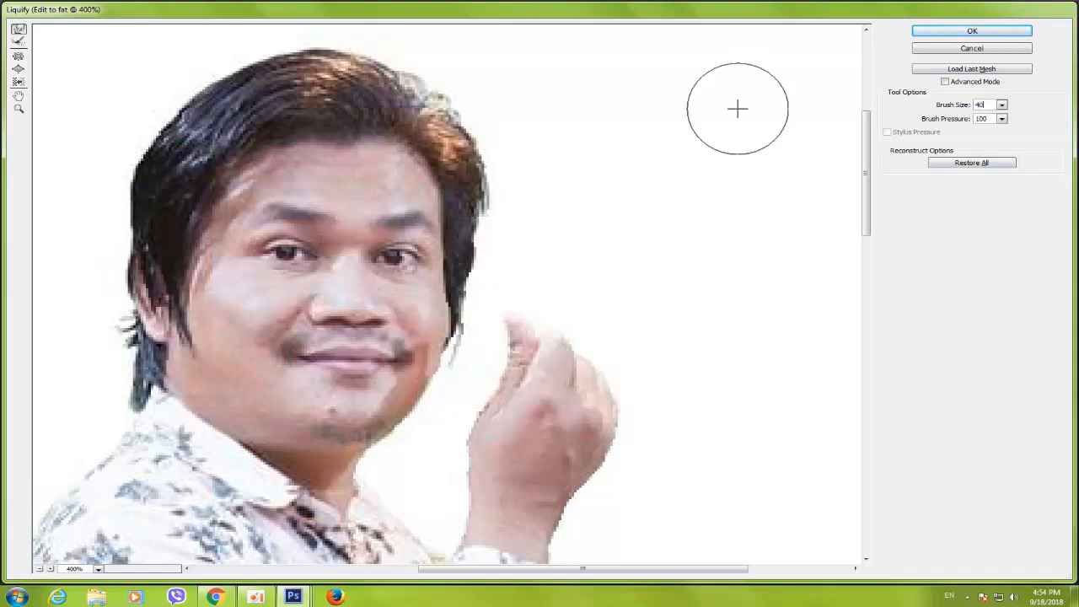
{"action": "left_click_drag", "start_coordinate": [460, 346], "coordinate": [452, 347]}
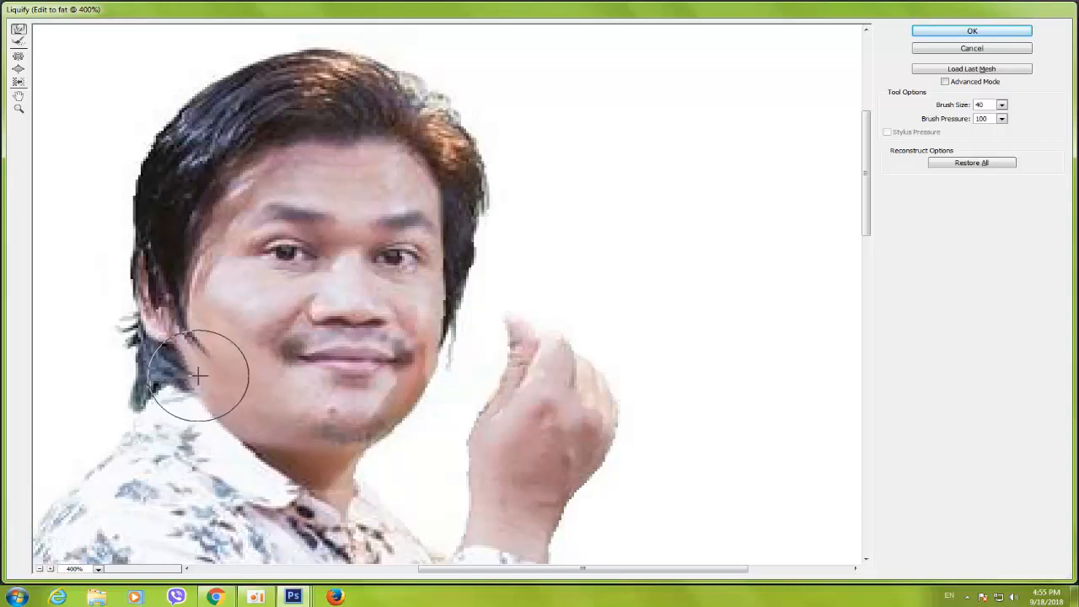
{"action": "scroll", "coordinate": [383, 494], "scroll_direction": "down", "scroll_amount": 3}
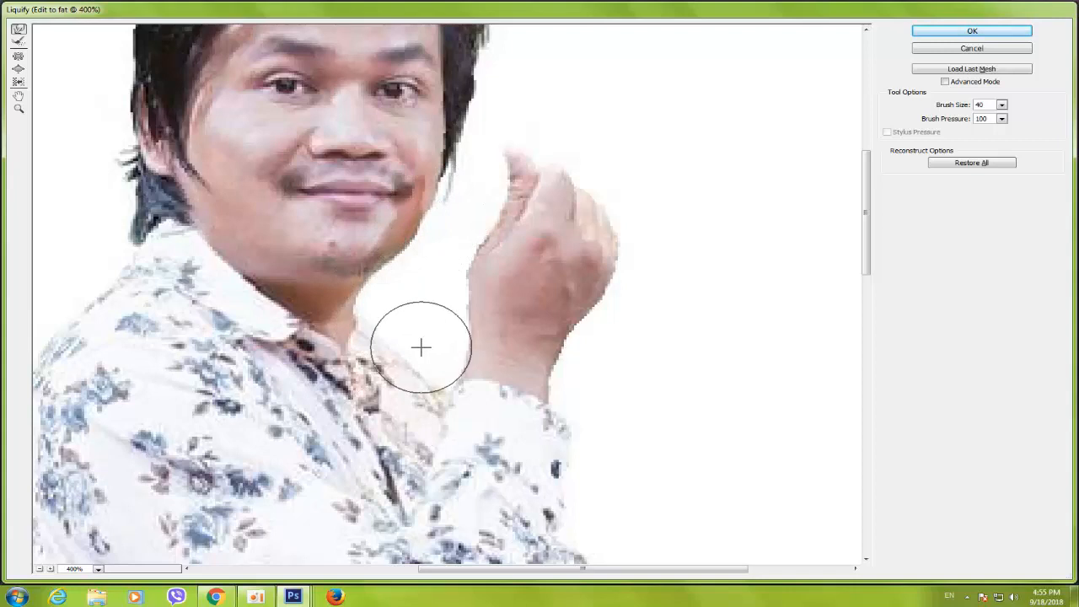
{"action": "scroll", "coordinate": [421, 346], "scroll_direction": "up", "scroll_amount": 2}
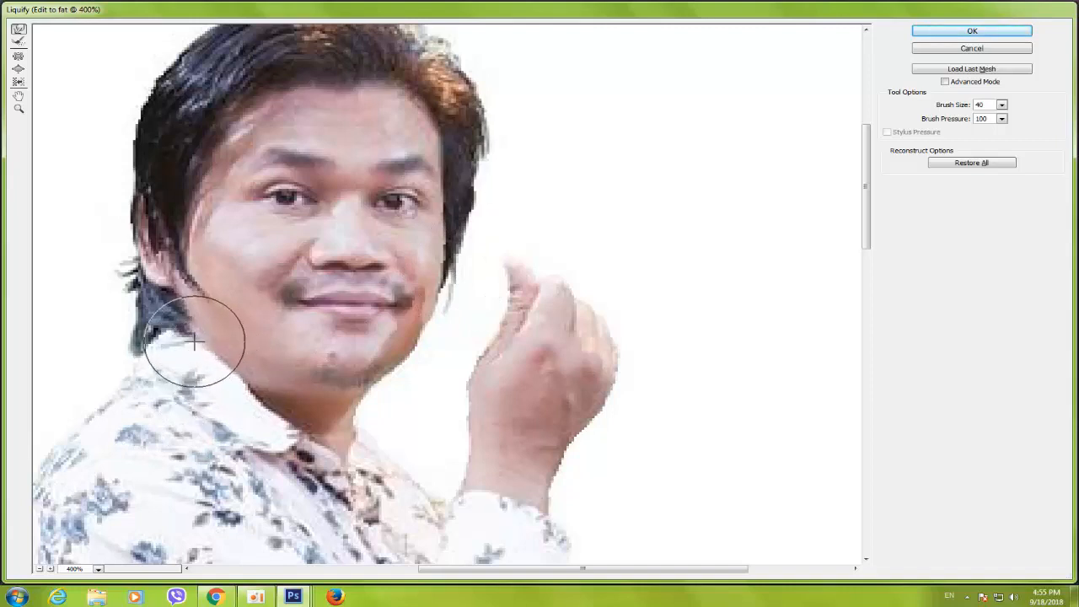
{"action": "mouse_move", "coordinate": [174, 324]}
{"action": "left_mouse_down"}
{"action": "mouse_move", "coordinate": [199, 337]}
{"action": "mouse_move", "coordinate": [116, 340]}
{"action": "mouse_move", "coordinate": [115, 327]}
{"action": "left_mouse_up"}
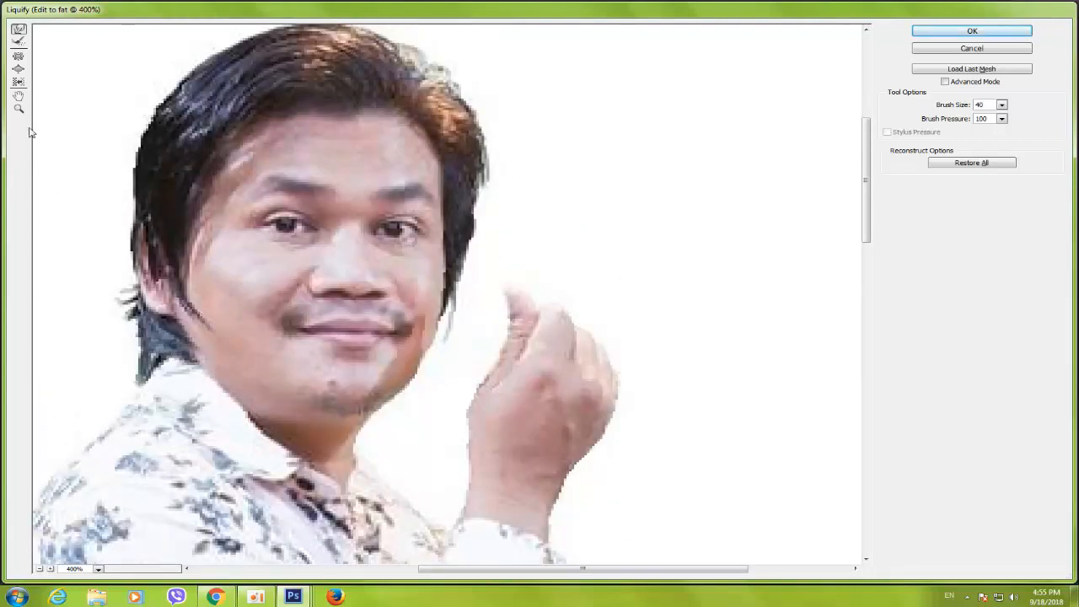
Warp the hair around the ear and the edges of the cheeks and jaw inward to narrow the face
{"action": "left_click", "coordinate": [244, 412], "text": "alt"}
{"action": "left_click", "coordinate": [281, 410], "text": "alt"}
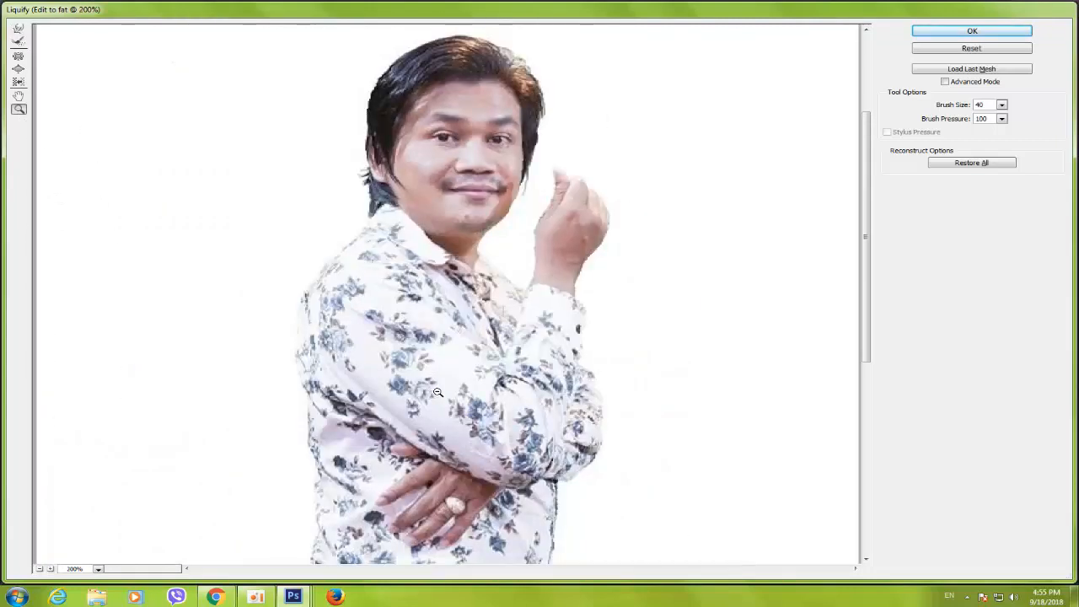
{"action": "left_click", "coordinate": [466, 397], "text": "alt"}
{"action": "left_click", "coordinate": [482, 440], "text": "alt"}
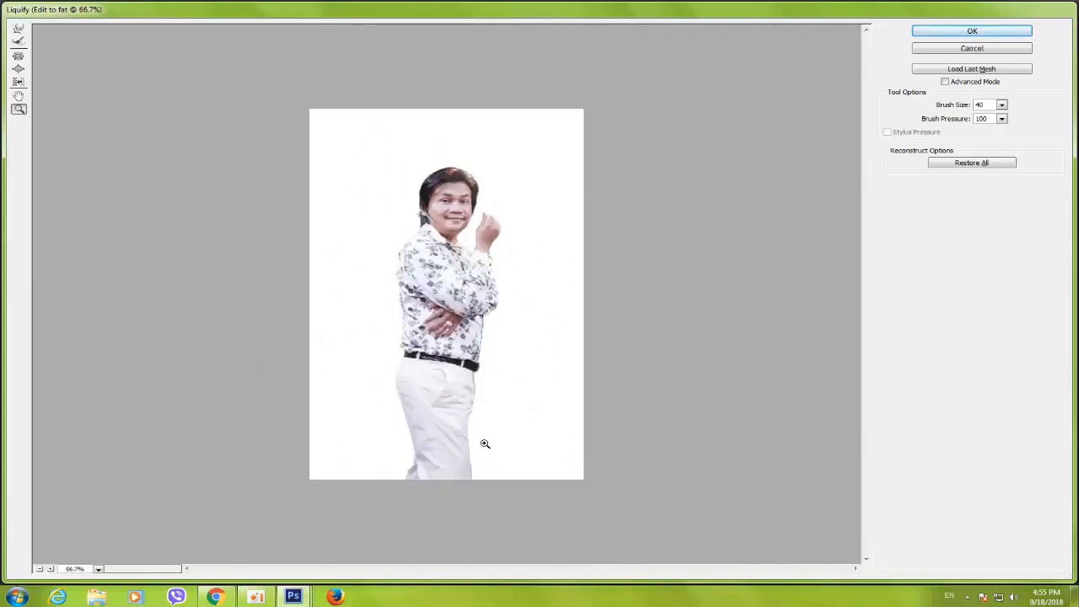
{"action": "left_click", "coordinate": [462, 238]}
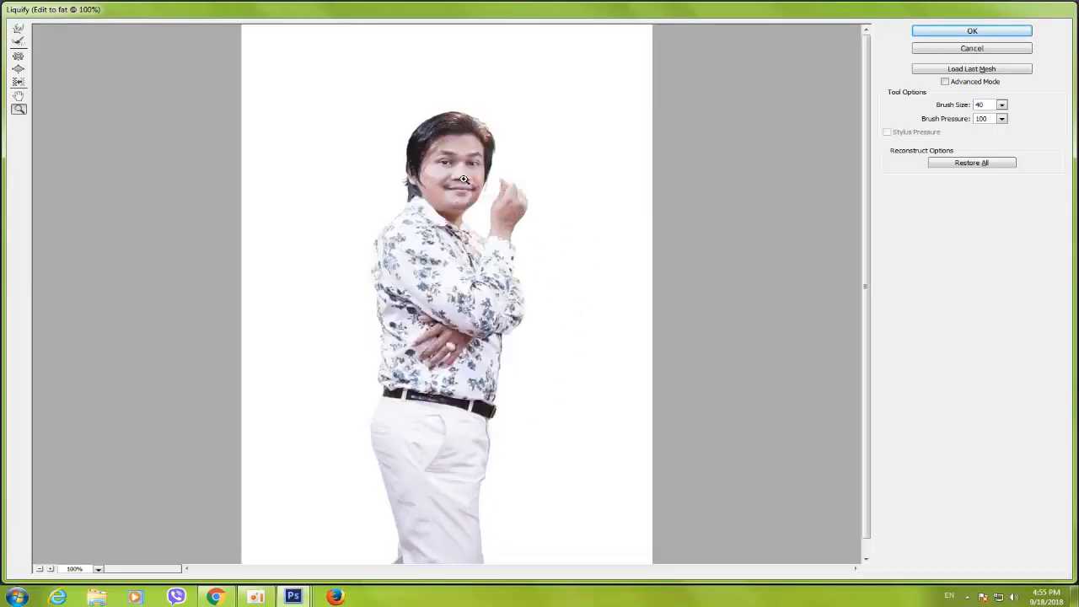
{"action": "left_click", "coordinate": [466, 180]}
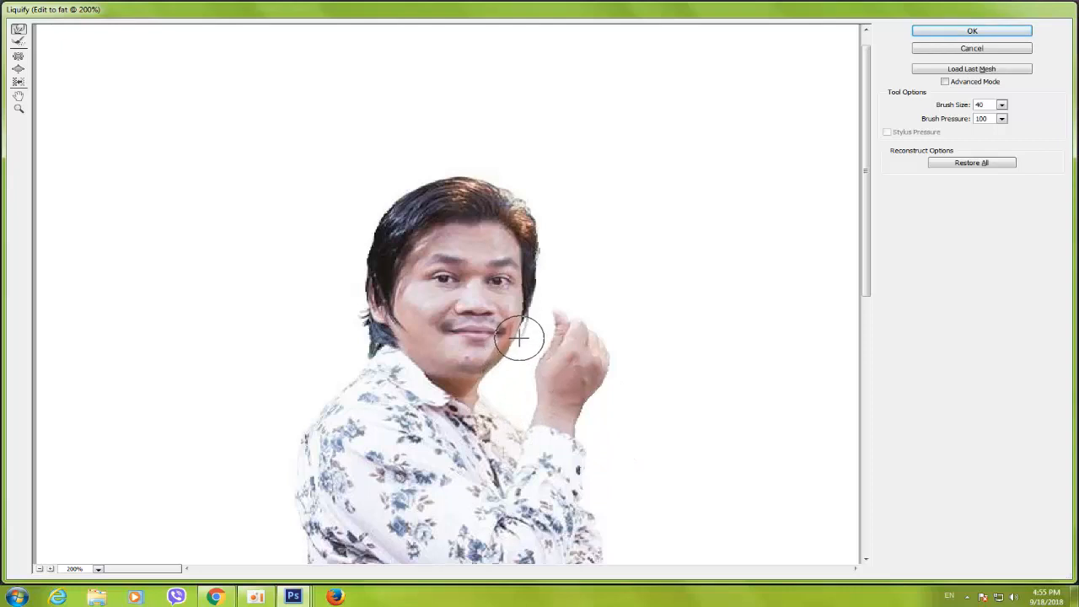
{"action": "mouse_move", "coordinate": [386, 316]}
{"action": "left_mouse_down"}
{"action": "mouse_move", "coordinate": [397, 304]}
{"action": "mouse_move", "coordinate": [394, 319]}
{"action": "left_mouse_up"}
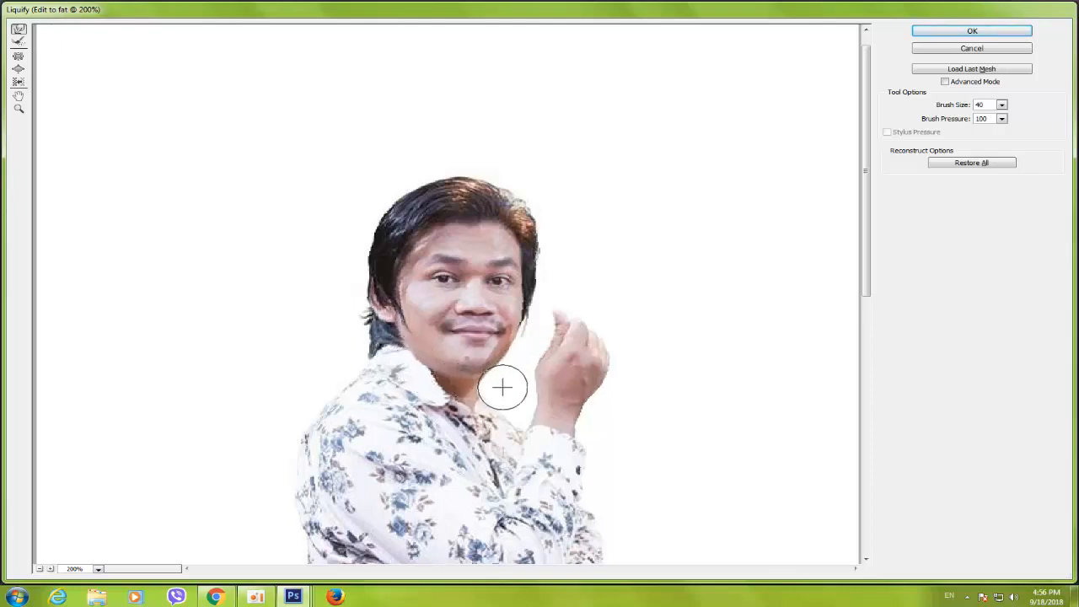
Examine the slimmed face, arms and torso up close and compare their proportions with the whole figure
{"action": "scroll", "coordinate": [476, 376], "scroll_direction": "down", "scroll_amount": 2}
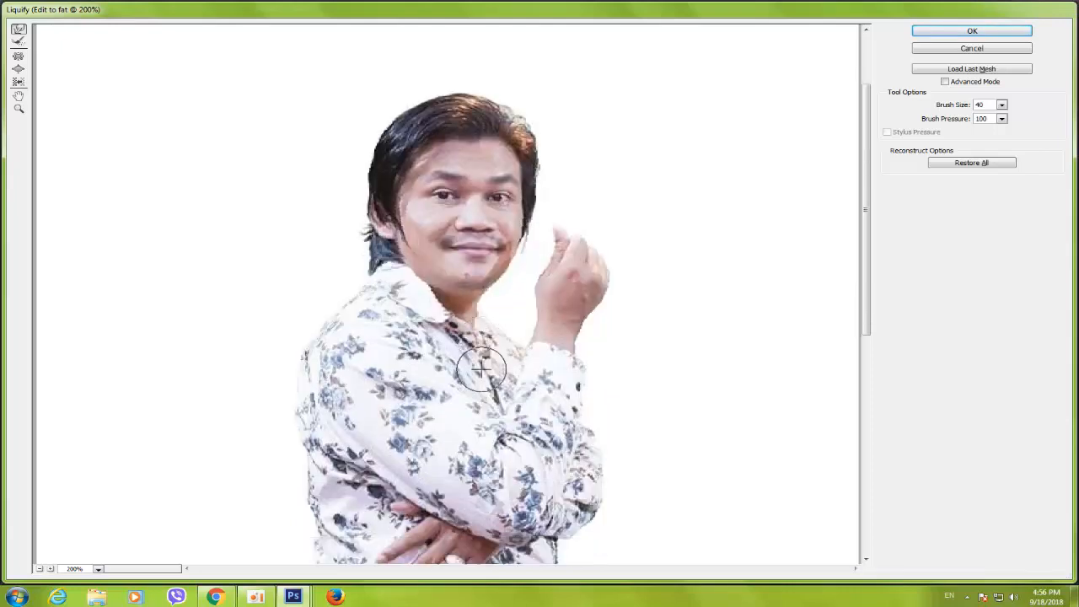
{"action": "left_click", "coordinate": [485, 384], "text": "alt"}
{"action": "left_click", "coordinate": [481, 388], "text": "alt"}
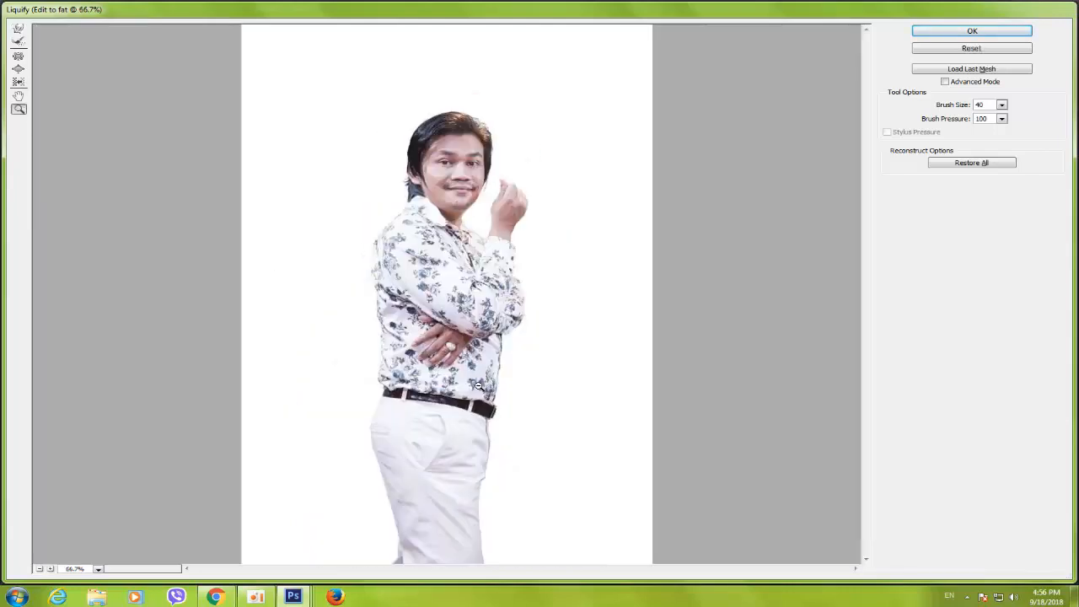
{"action": "left_click", "coordinate": [459, 221]}
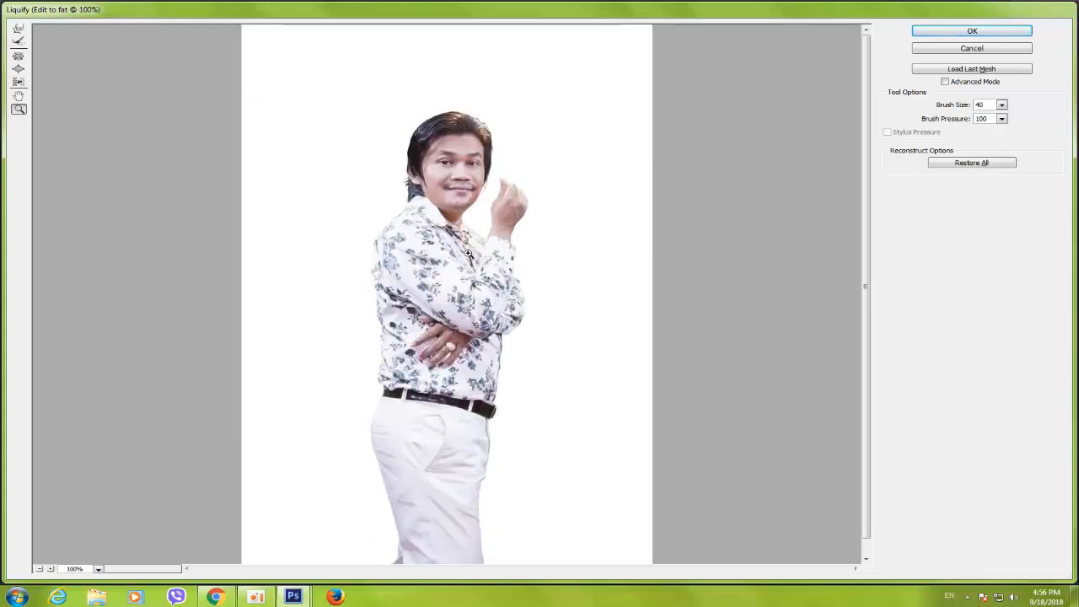
{"action": "left_click", "coordinate": [470, 209]}
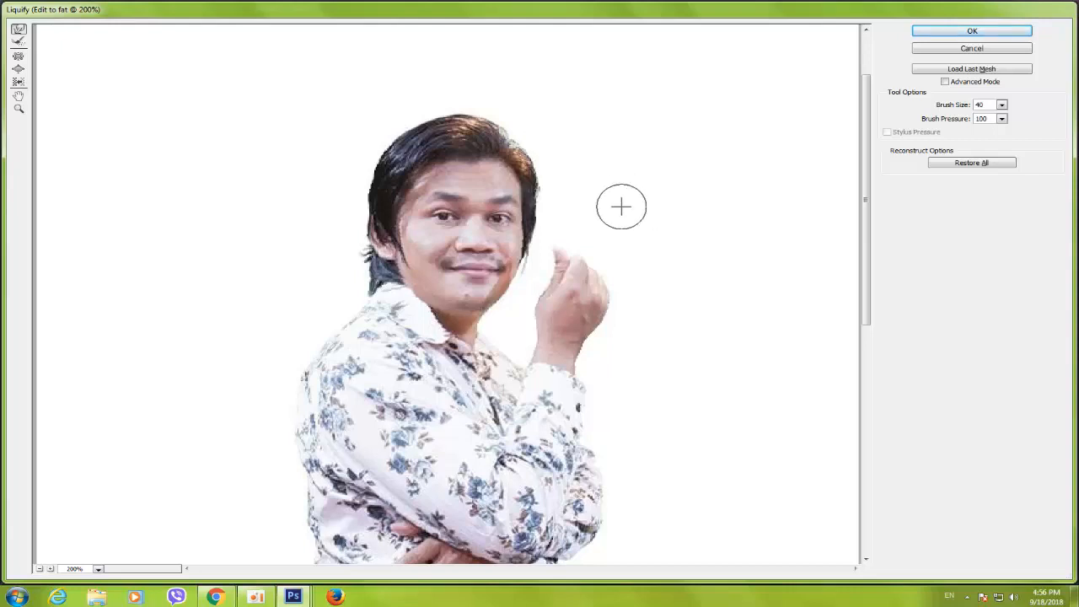
{"action": "scroll", "coordinate": [410, 331], "scroll_direction": "down", "scroll_amount": 2}
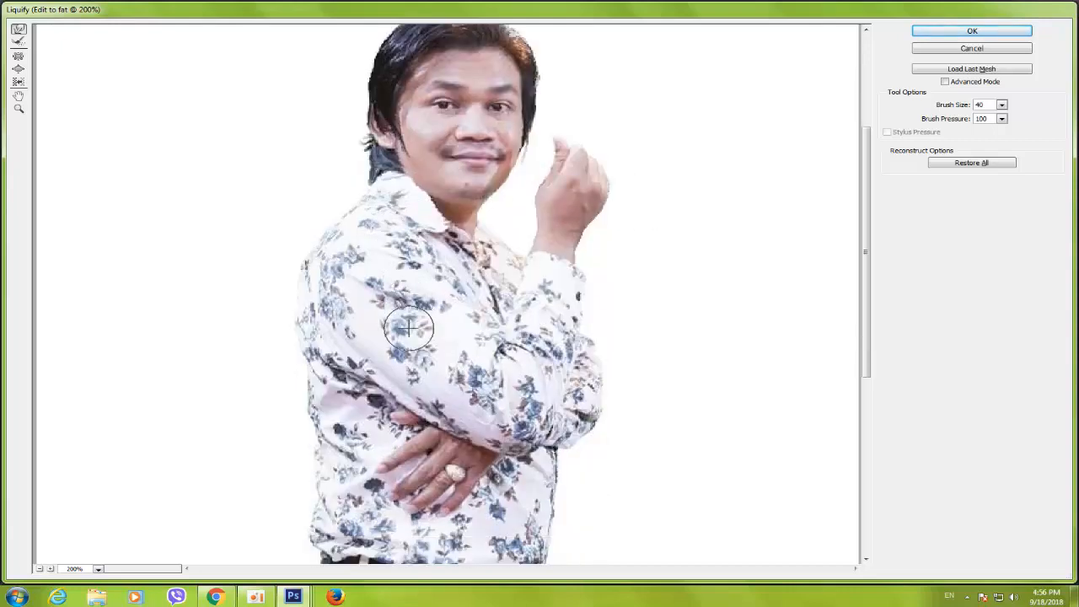
{"action": "left_click", "coordinate": [329, 316], "text": "alt"}
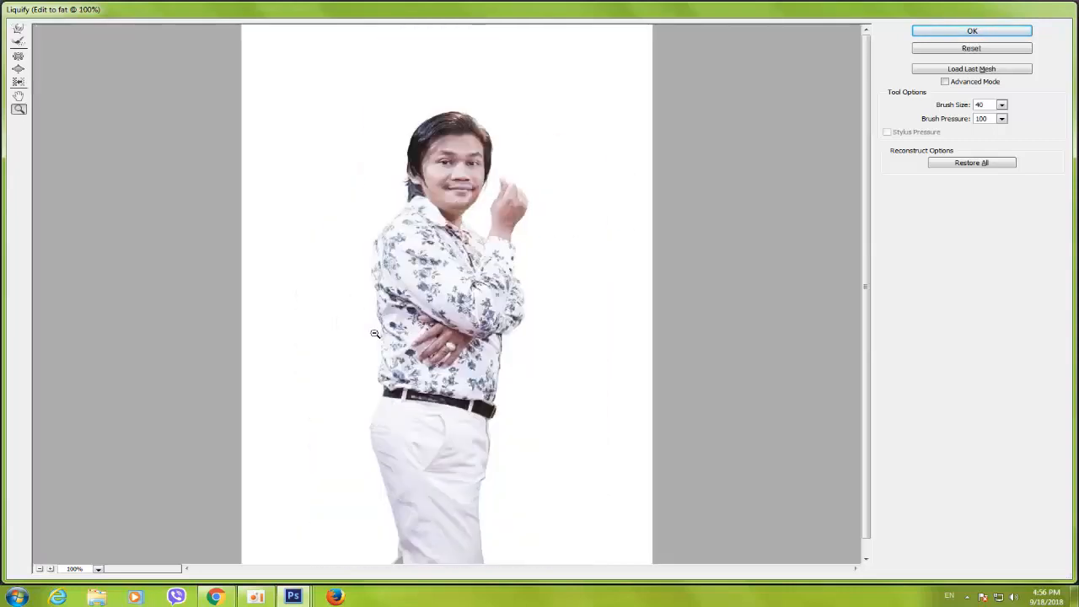
{"action": "left_click", "coordinate": [426, 373], "text": "alt"}
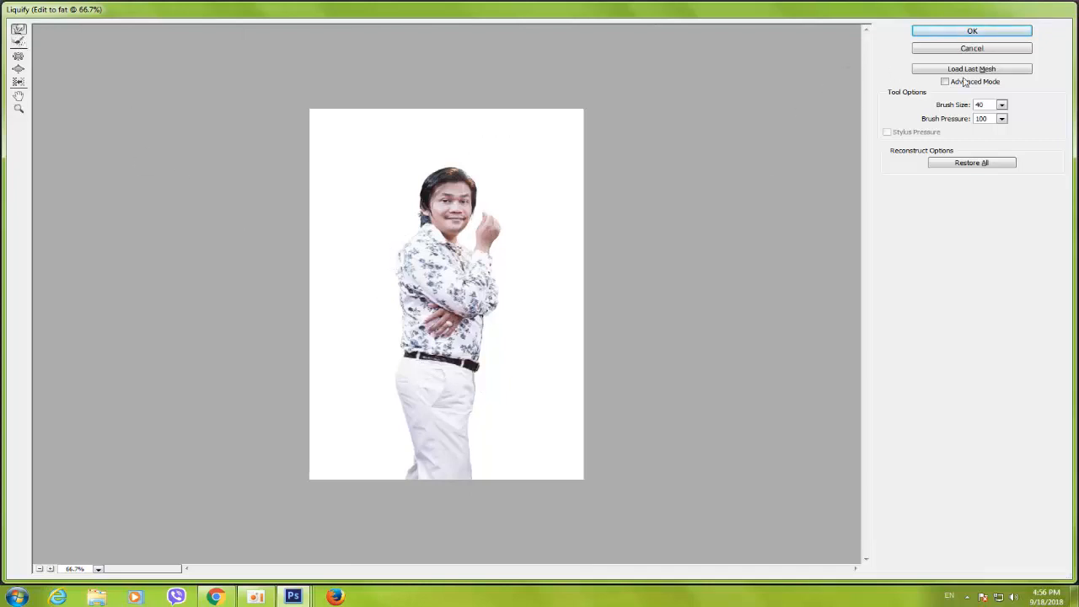
Push the back and front edges of the trousers inward down to the lower legs using brush size 100
{"action": "type", "text": "100"}
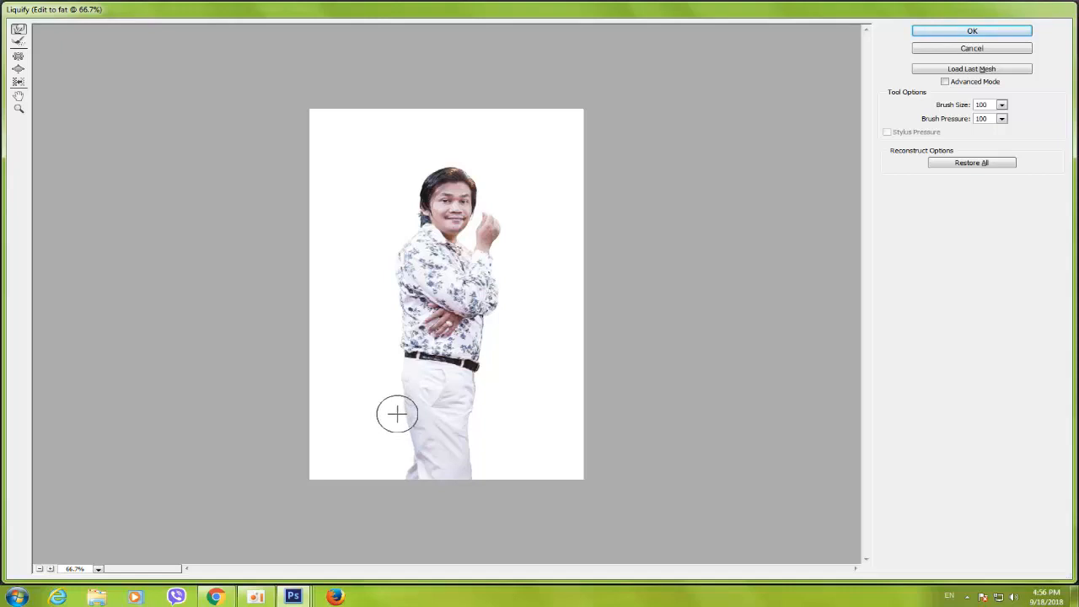
{"action": "left_click_drag", "start_coordinate": [400, 402], "coordinate": [407, 480]}
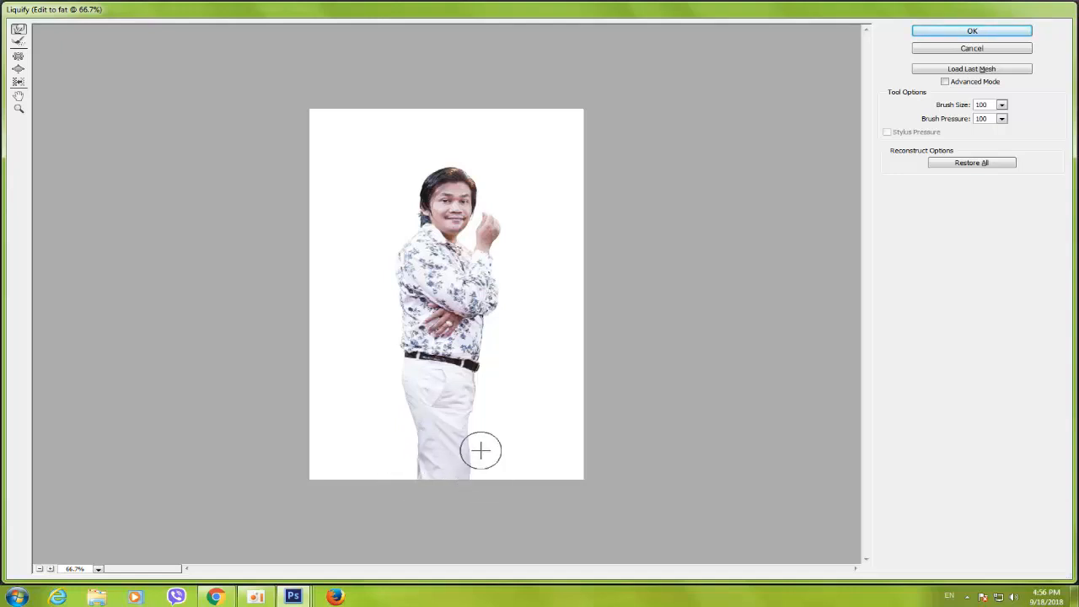
{"action": "left_click_drag", "start_coordinate": [478, 460], "coordinate": [474, 478]}
{"action": "left_click_drag", "start_coordinate": [478, 431], "coordinate": [474, 439]}
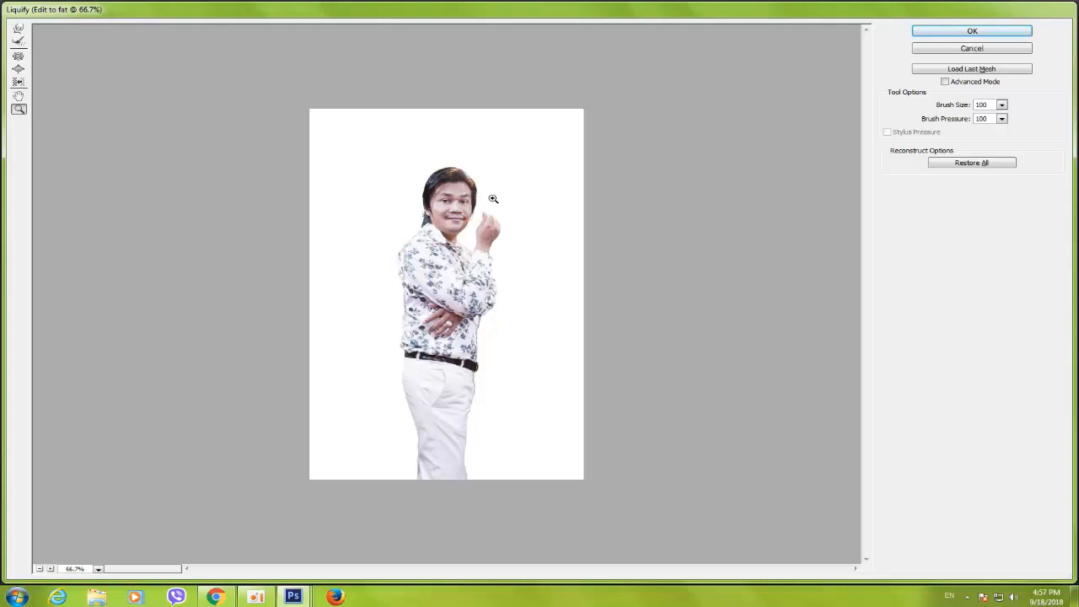
Narrow the face by pushing the temples, cheeks and jawline inward with the Forward Warp tool at brush size 50
{"action": "left_click", "coordinate": [467, 200]}
{"action": "left_click", "coordinate": [469, 155]}
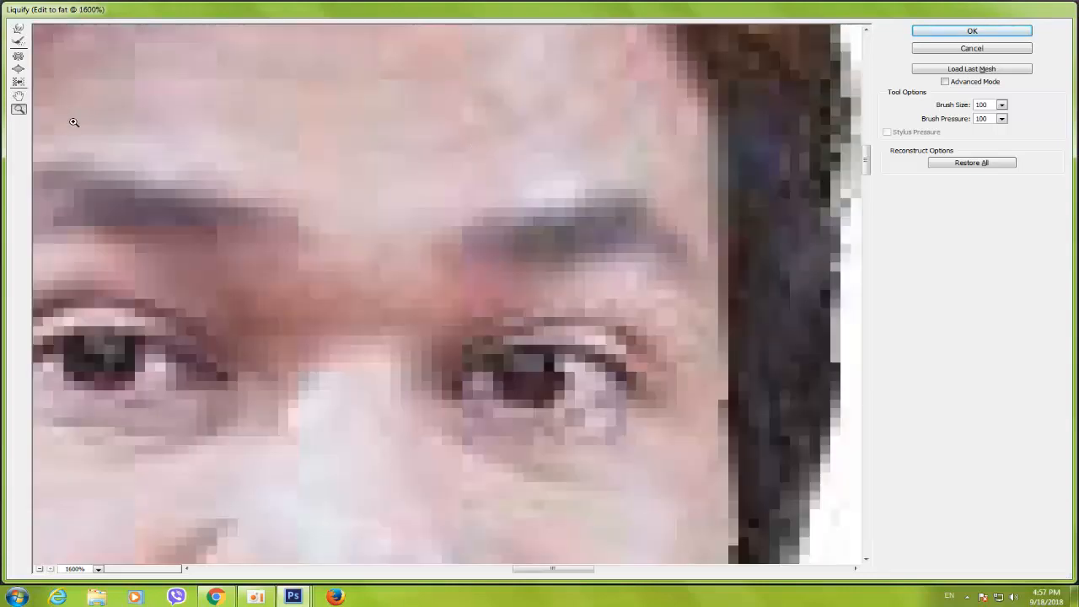
{"action": "left_click", "coordinate": [437, 243], "text": "alt"}
{"action": "left_click", "coordinate": [494, 258], "text": "alt"}
{"action": "left_click", "coordinate": [494, 271], "text": "alt"}
{"action": "left_click", "coordinate": [496, 313], "text": "alt"}
{"action": "left_click", "coordinate": [494, 317], "text": "alt"}
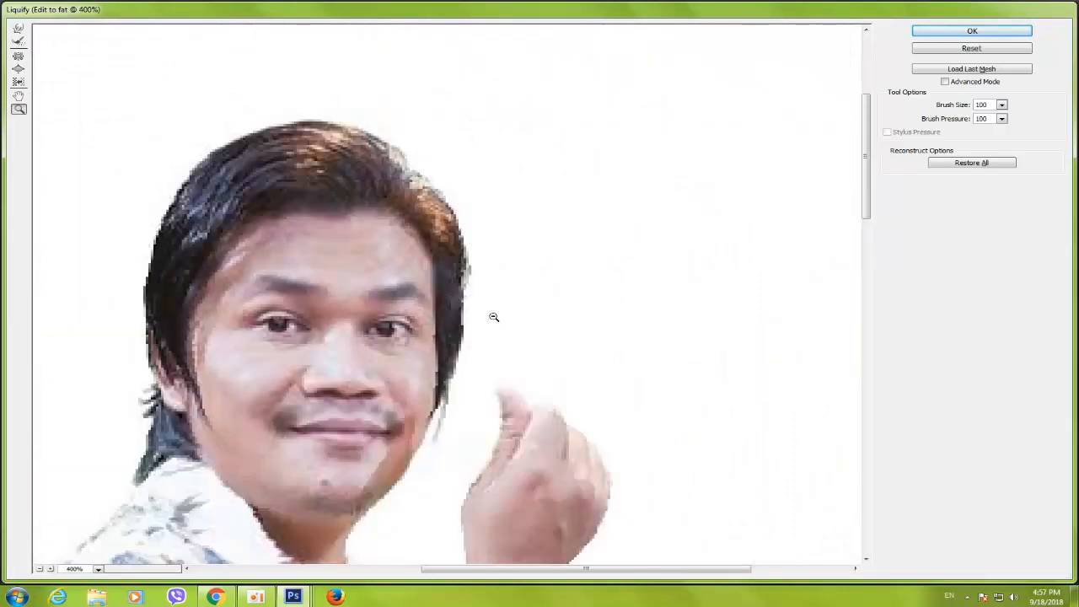
{"action": "scroll", "coordinate": [428, 278], "scroll_direction": "down", "scroll_amount": 2}
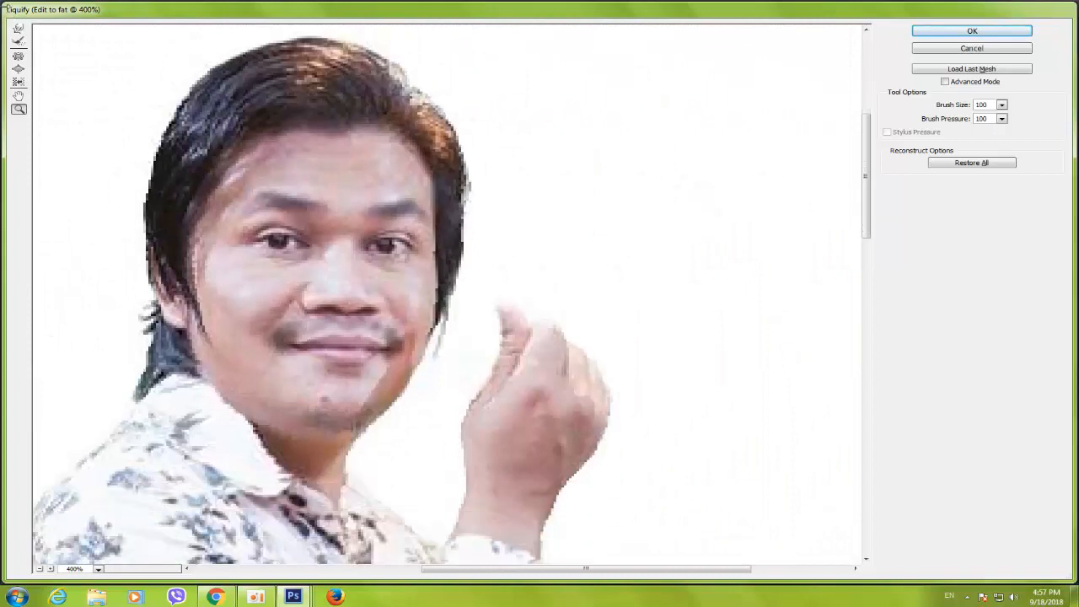
{"action": "left_click", "coordinate": [18, 29]}
{"action": "type", "text": "50"}
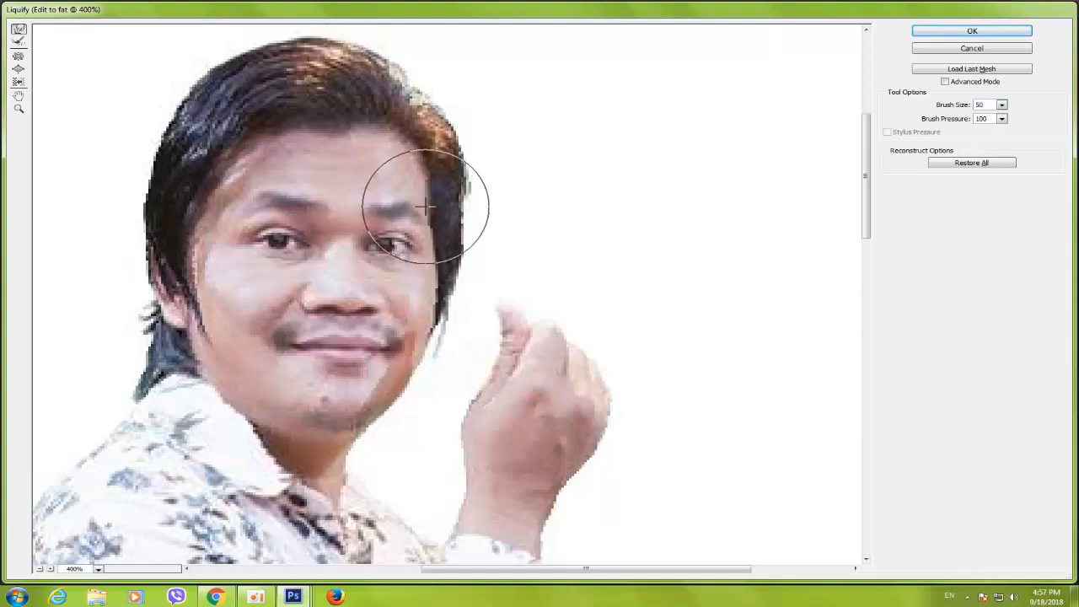
{"action": "left_click_drag", "start_coordinate": [232, 184], "coordinate": [240, 187]}
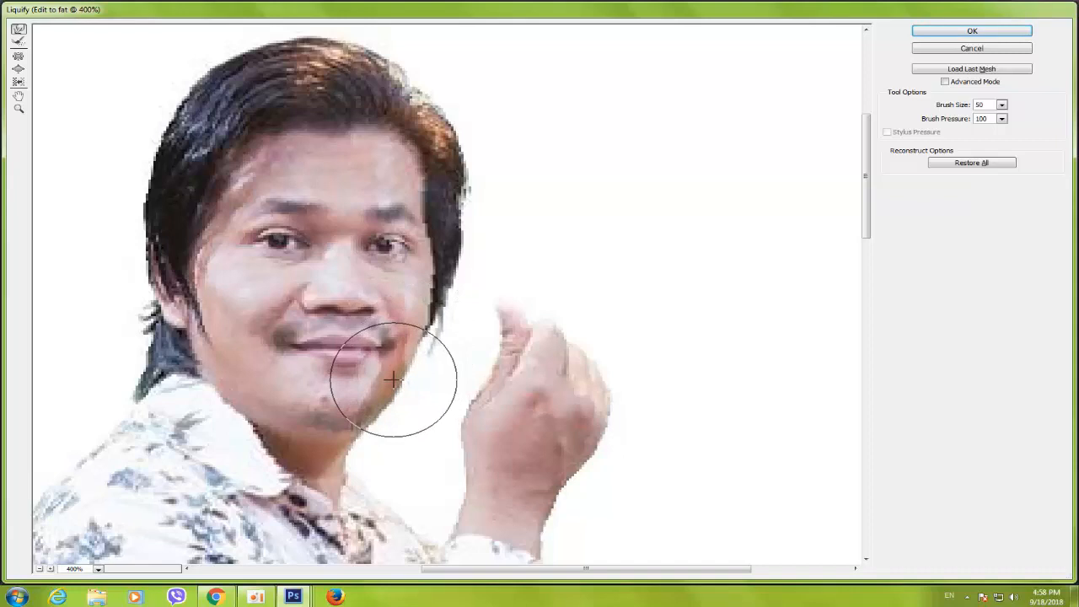
{"action": "left_click_drag", "start_coordinate": [204, 358], "coordinate": [212, 357]}
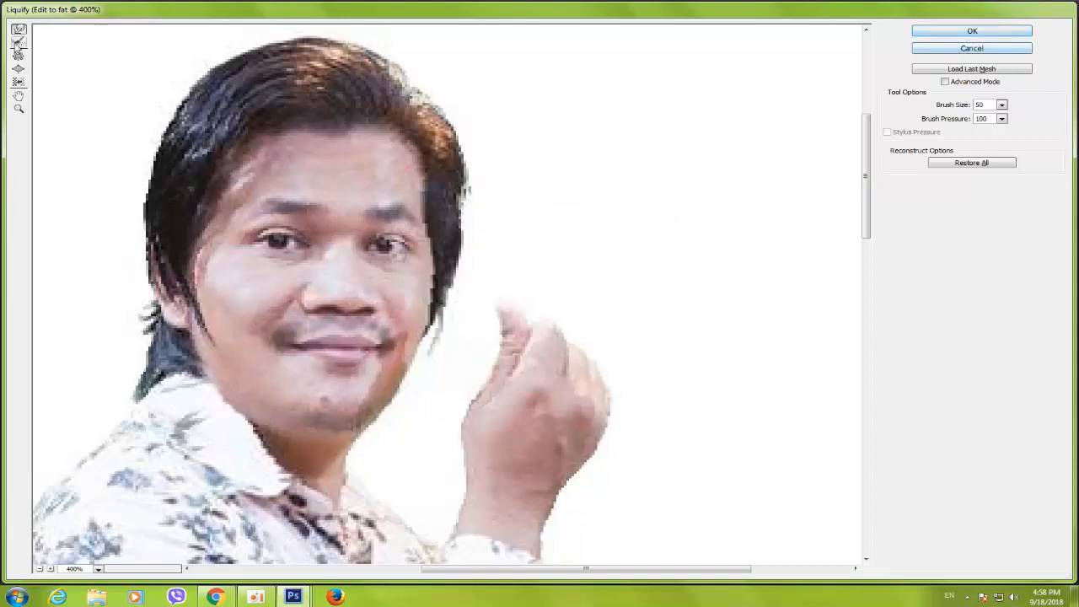
Try to push the cheek beside the sideburn further inward with the Forward Warp tool, and undo the warp
{"action": "left_click", "coordinate": [426, 244], "text": "alt"}
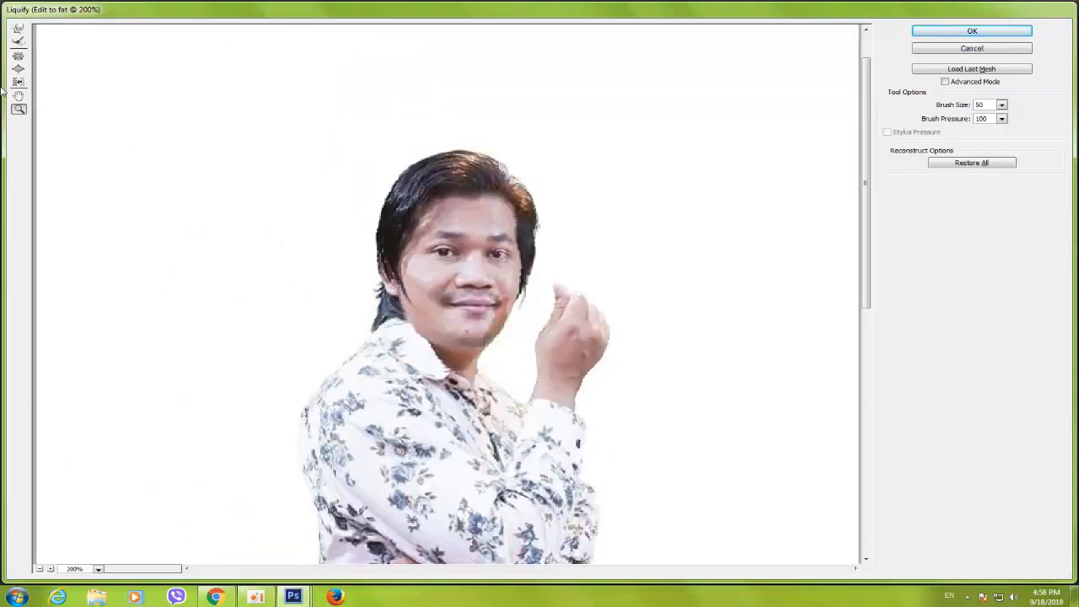
{"action": "left_click", "coordinate": [20, 41]}
{"action": "left_click", "coordinate": [19, 29]}
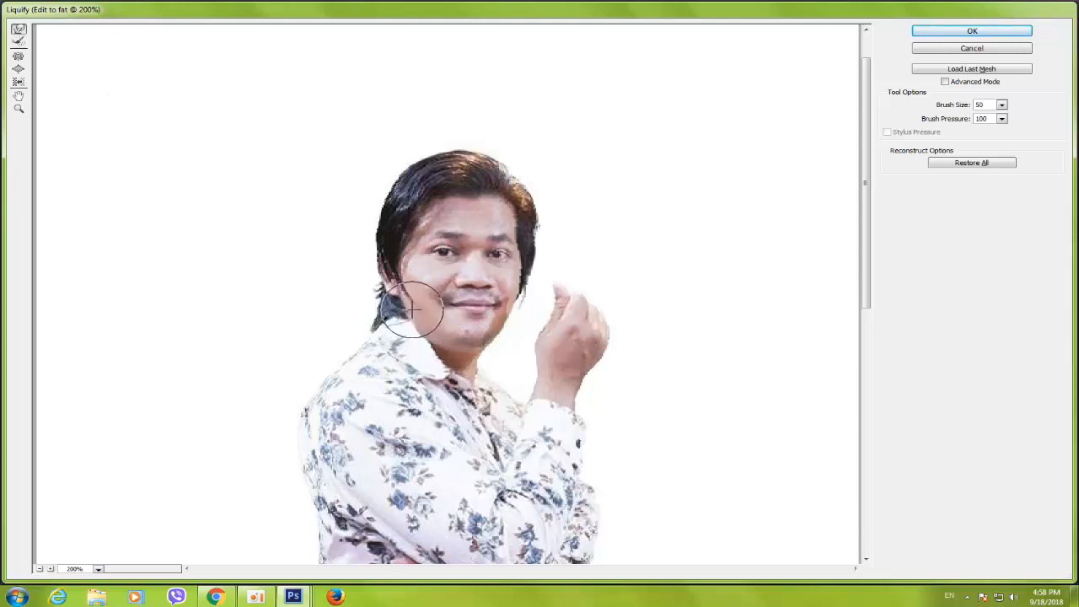
{"action": "mouse_move", "coordinate": [430, 306]}
{"action": "left_mouse_down"}
{"action": "mouse_move", "coordinate": [441, 283]}
{"action": "mouse_move", "coordinate": [506, 285]}
{"action": "left_mouse_up"}
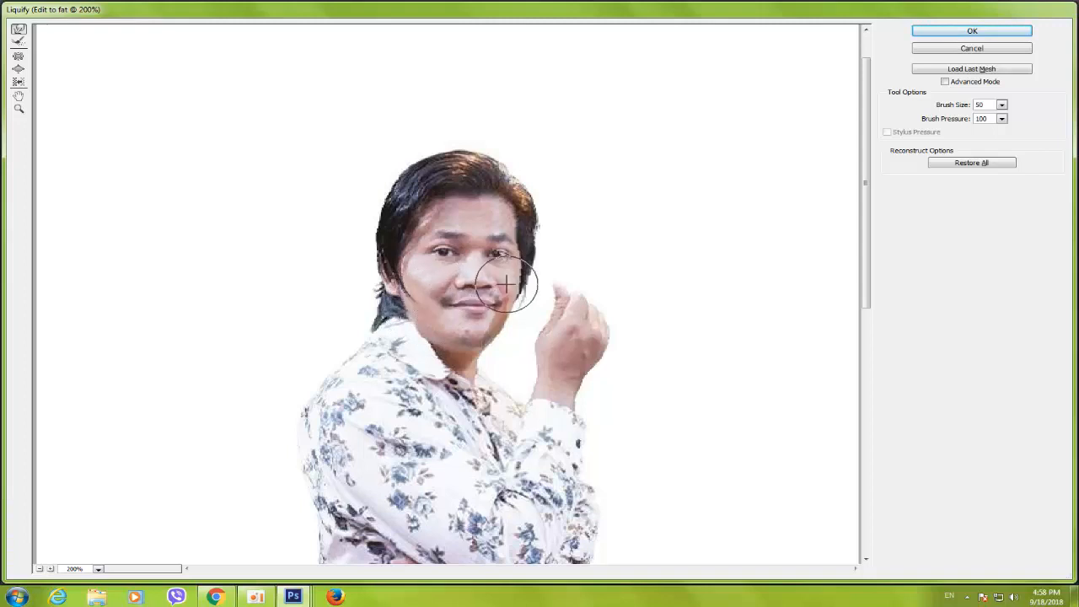
{"action": "key", "text": "ctrl+z"}
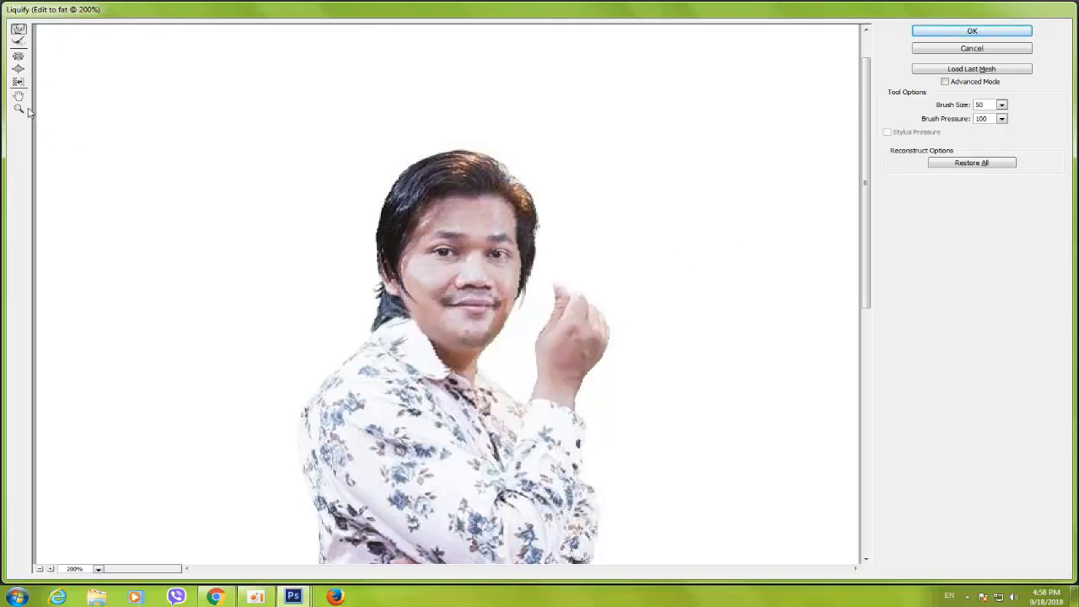
Apply the Liquify changes to the man's photo and move the edited copy's window closer to the original
{"action": "left_click", "coordinate": [422, 304], "text": "alt"}
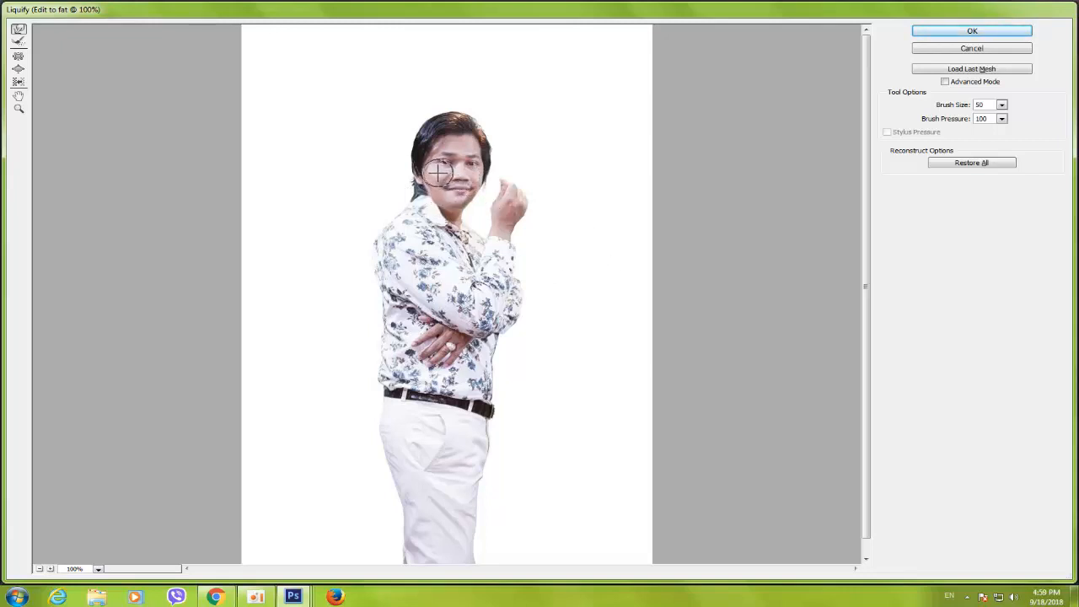
{"action": "left_click", "coordinate": [971, 31]}
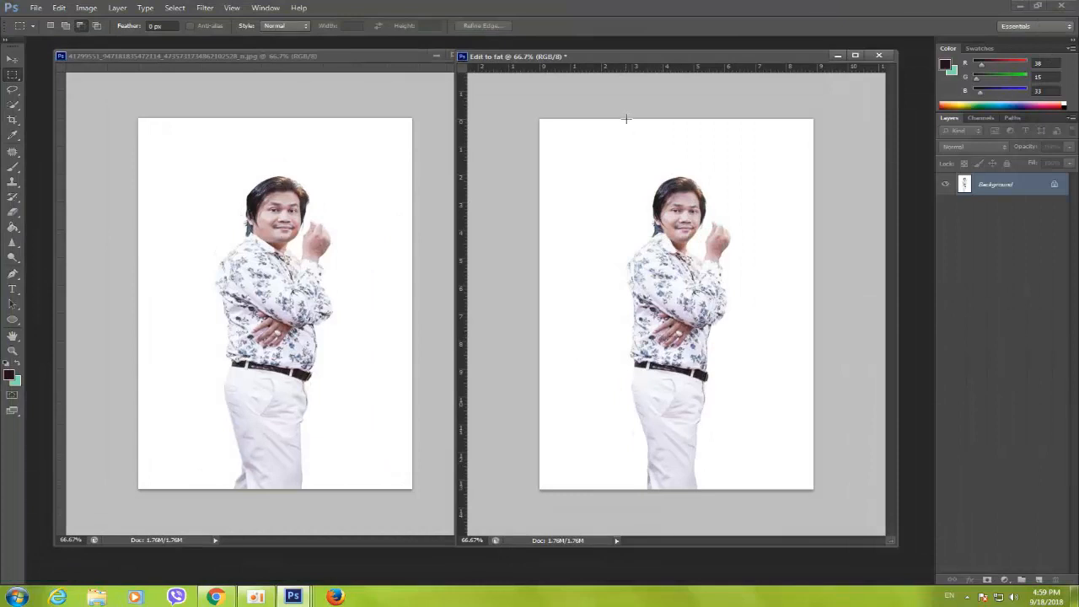
{"action": "left_click_drag", "start_coordinate": [625, 62], "coordinate": [550, 53]}
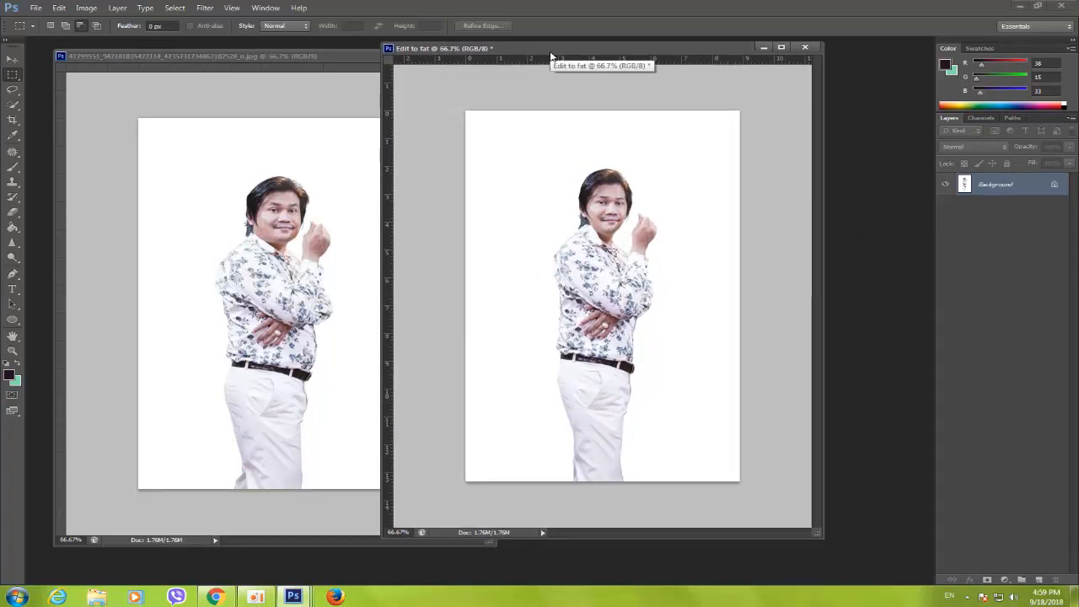
{"action": "left_click_drag", "start_coordinate": [533, 55], "coordinate": [531, 59]}
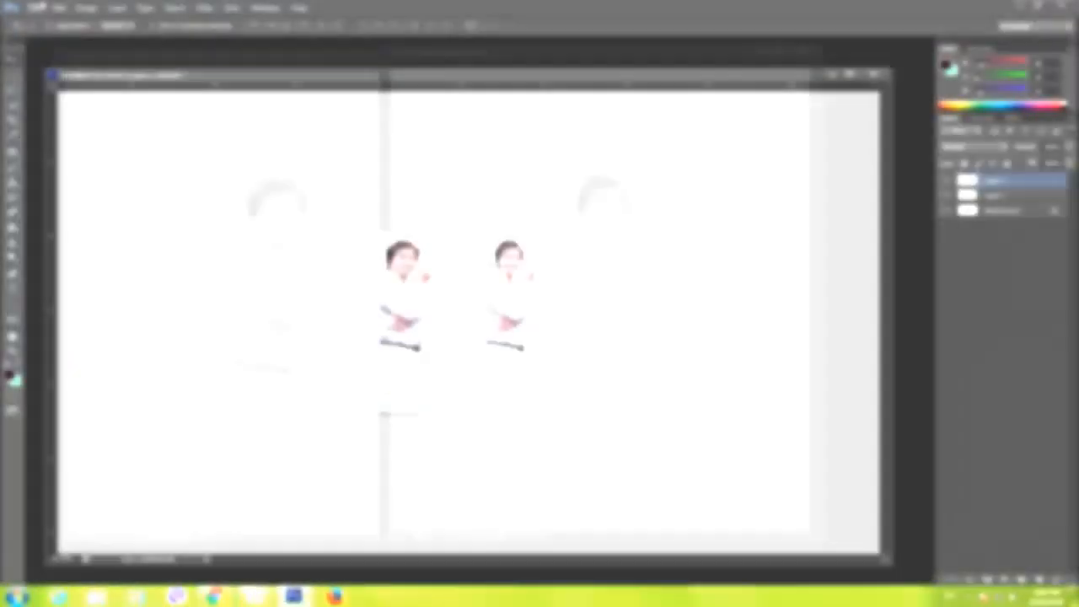
Open the photo of the woman in the red dress and float it in its own window
{"action": "left_click", "coordinate": [37, 9]}
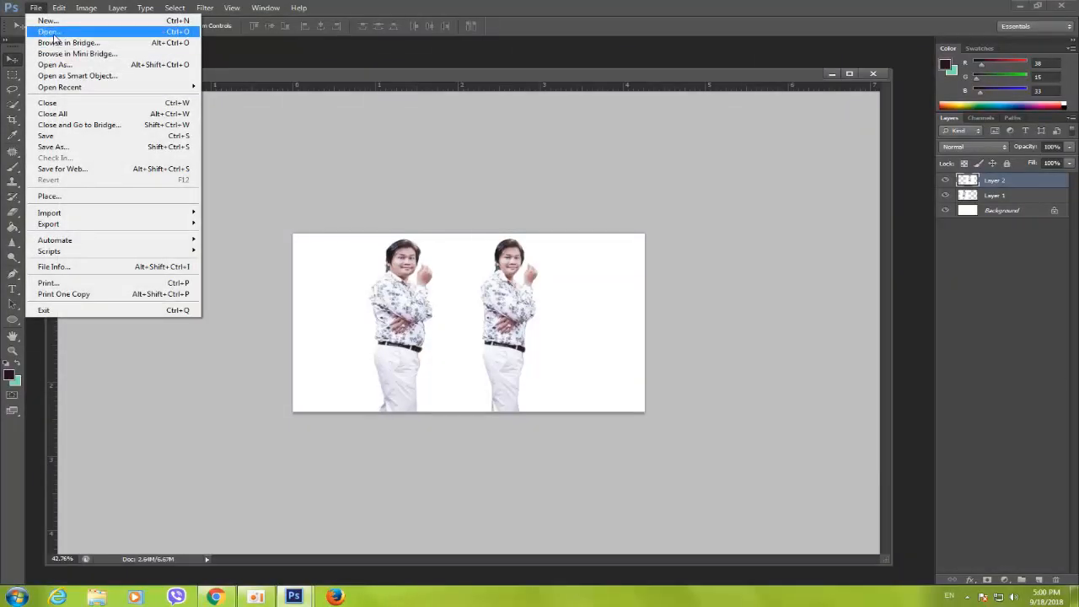
{"action": "left_click", "coordinate": [55, 33]}
{"action": "left_click", "coordinate": [560, 274]}
{"action": "left_click", "coordinate": [789, 475]}
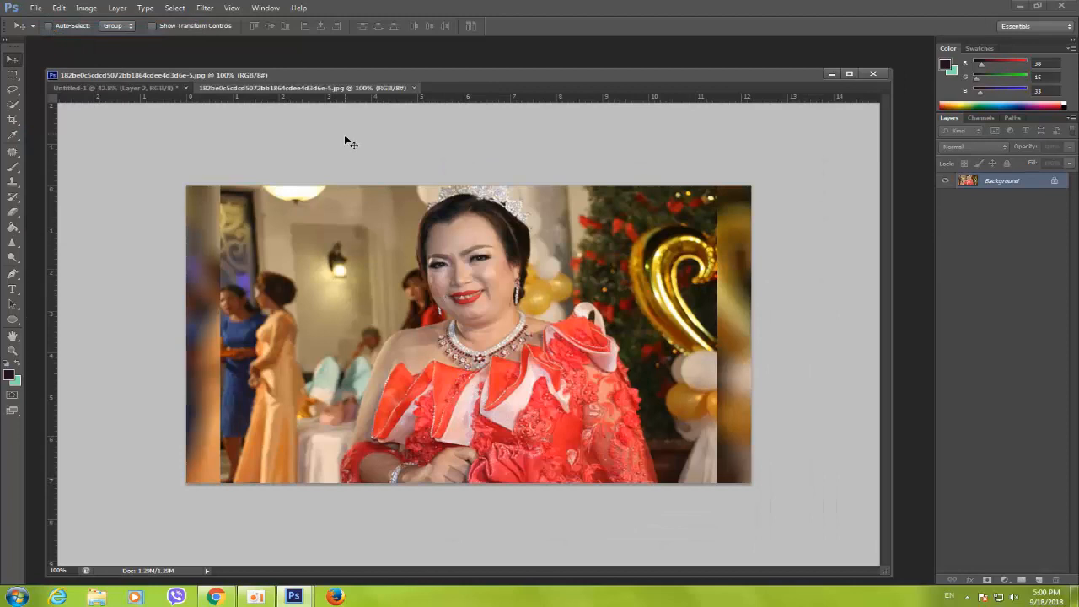
{"action": "left_click_drag", "start_coordinate": [371, 85], "coordinate": [371, 121]}
Duplicate the woman's photo as "Girl", separate the original into its own window, and make the copy active
{"action": "right_click", "coordinate": [376, 107]}
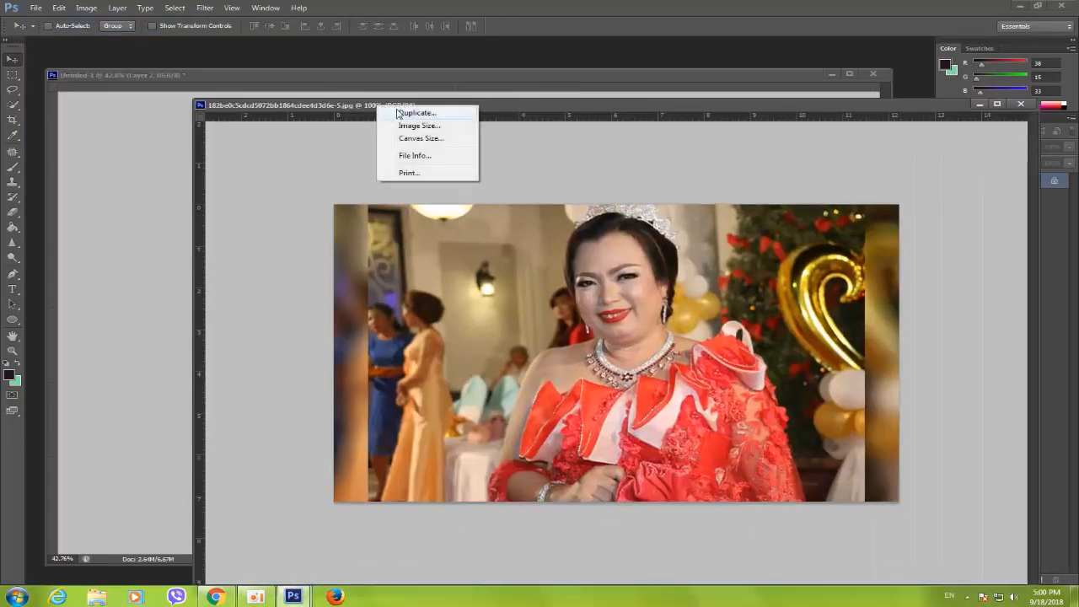
{"action": "left_click", "coordinate": [400, 113]}
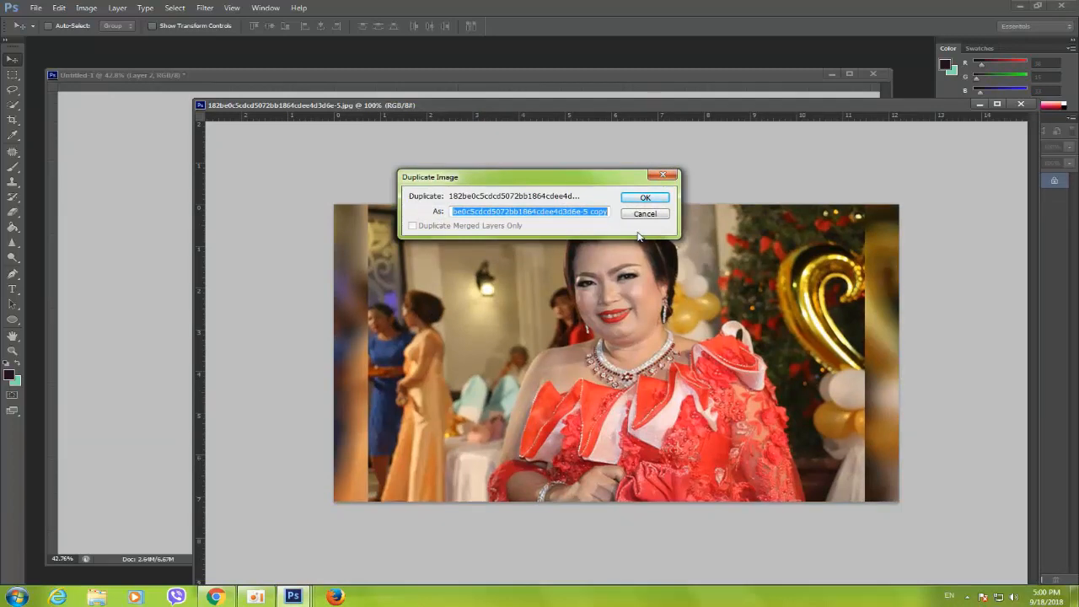
{"action": "type", "text": "Girl"}
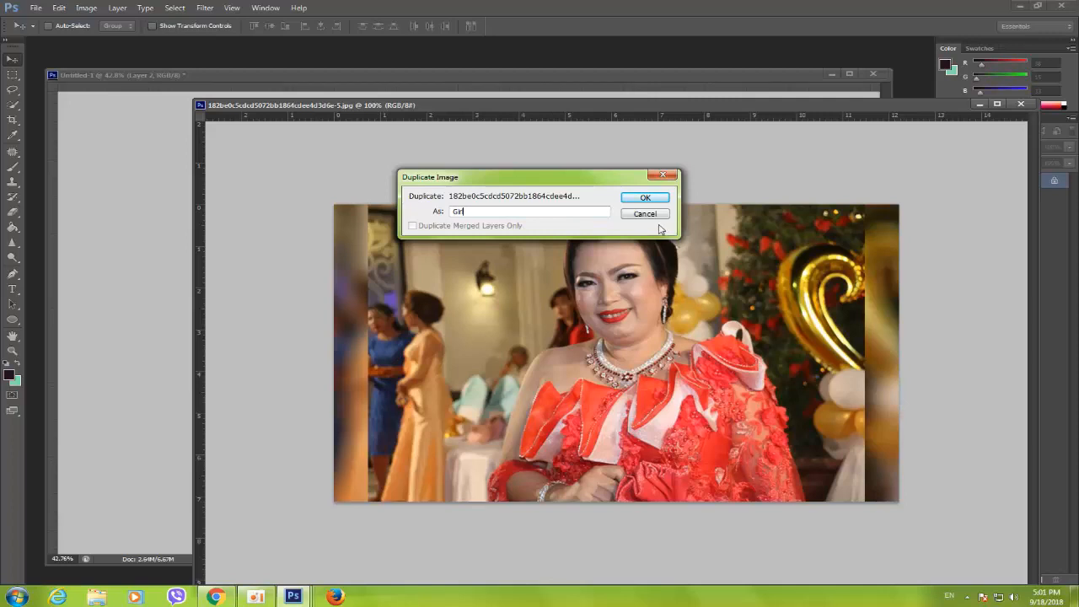
{"action": "left_click", "coordinate": [645, 198]}
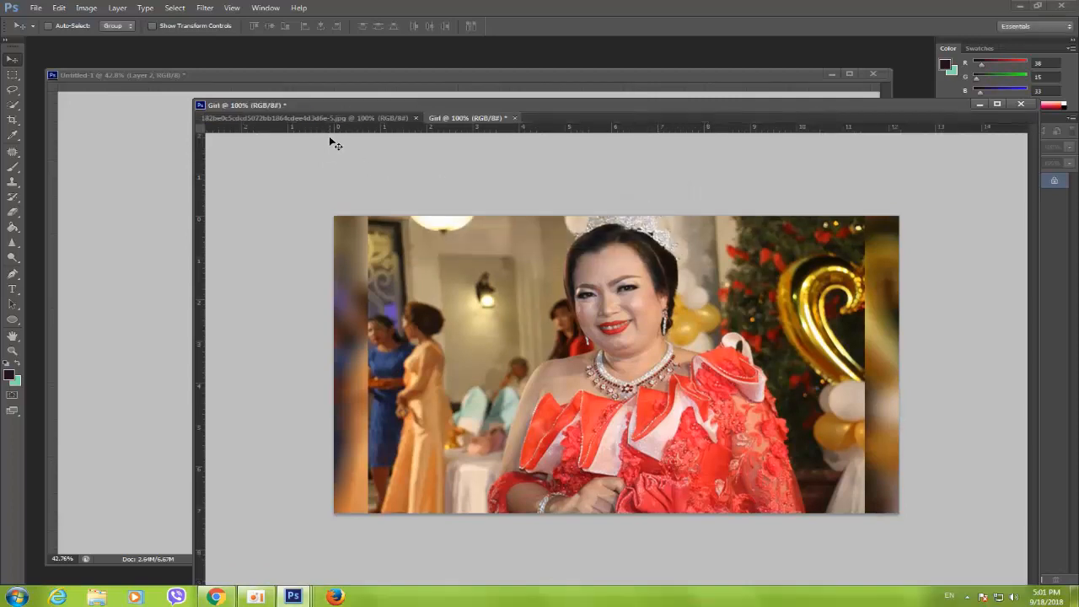
{"action": "left_click_drag", "start_coordinate": [330, 117], "coordinate": [204, 133]}
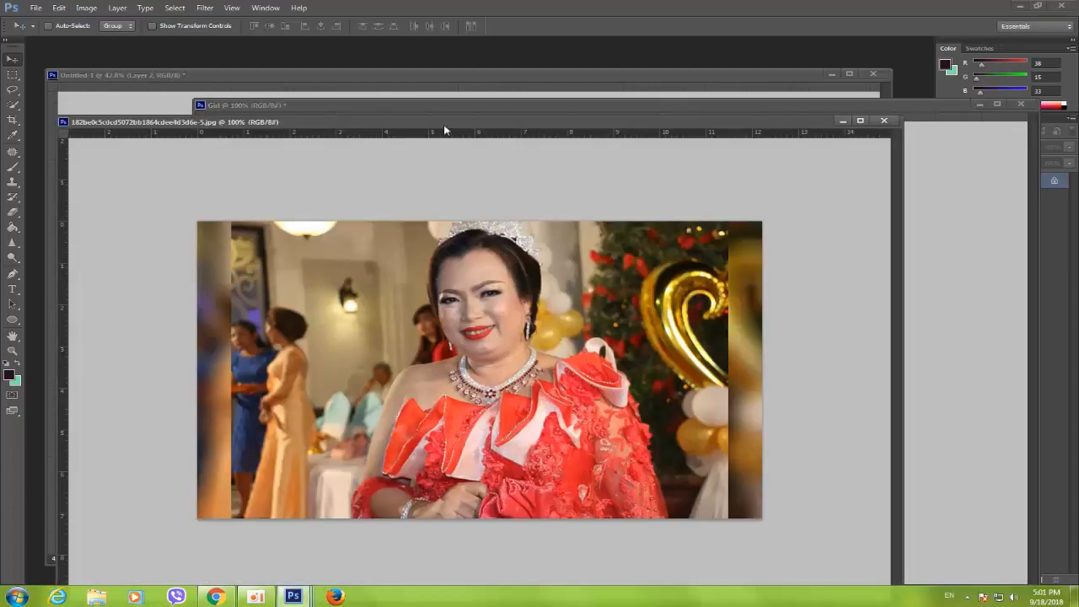
{"action": "left_click", "coordinate": [449, 112]}
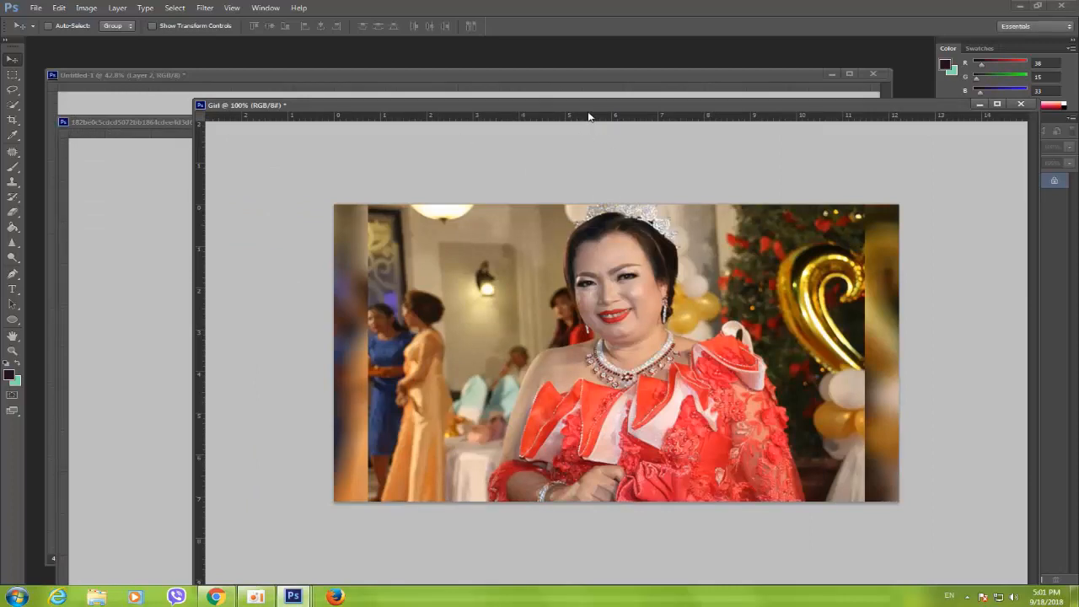
Open the Girl copy in Liquify and push the arms and dress sleeves inward using brush size 200
{"action": "left_click", "coordinate": [202, 9]}
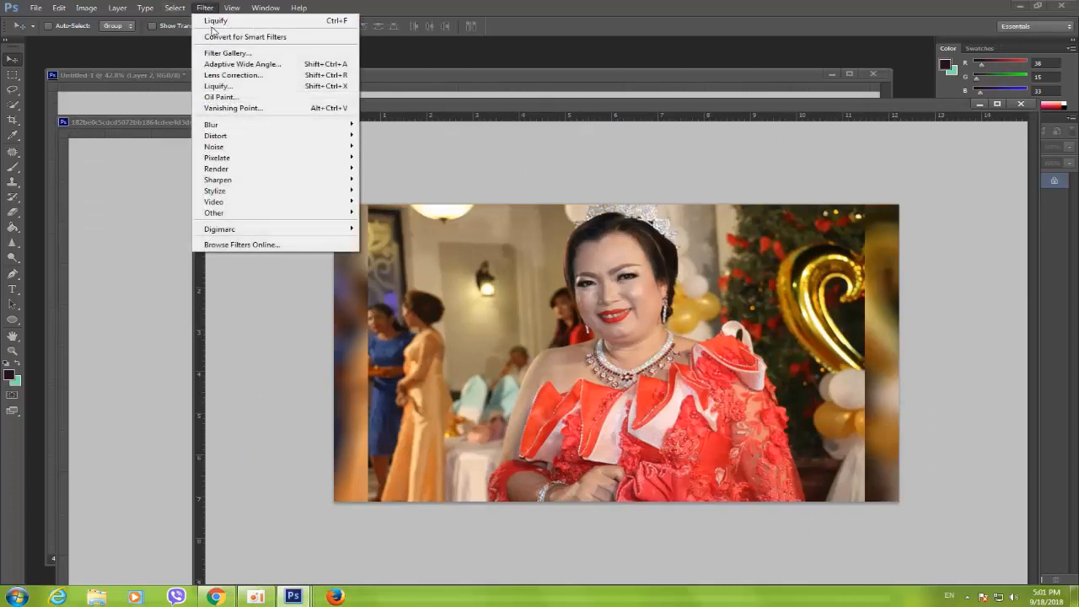
{"action": "left_click", "coordinate": [218, 86]}
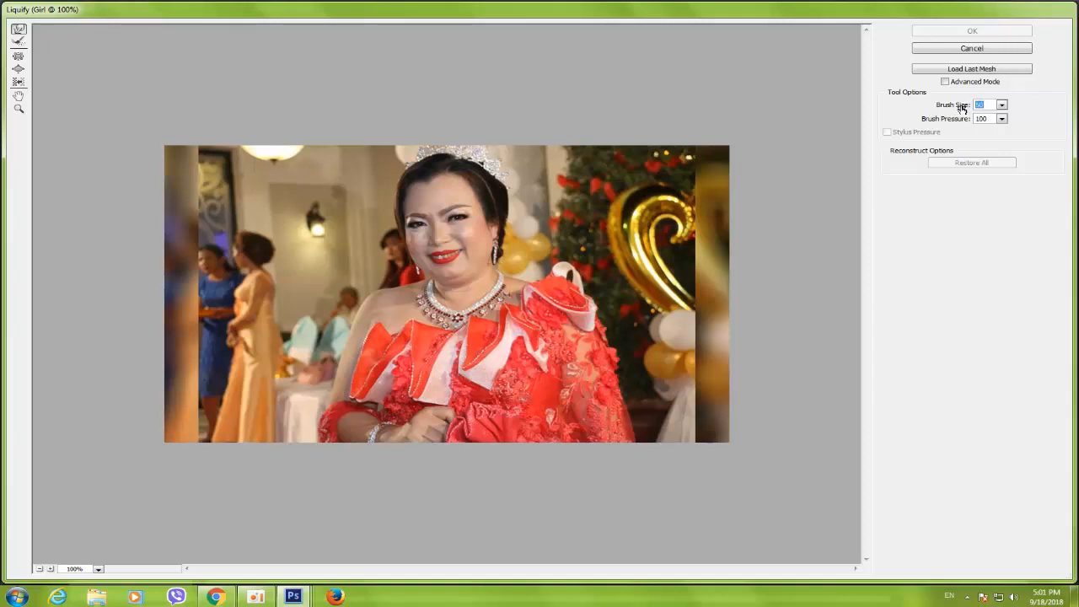
{"action": "type", "text": "200"}
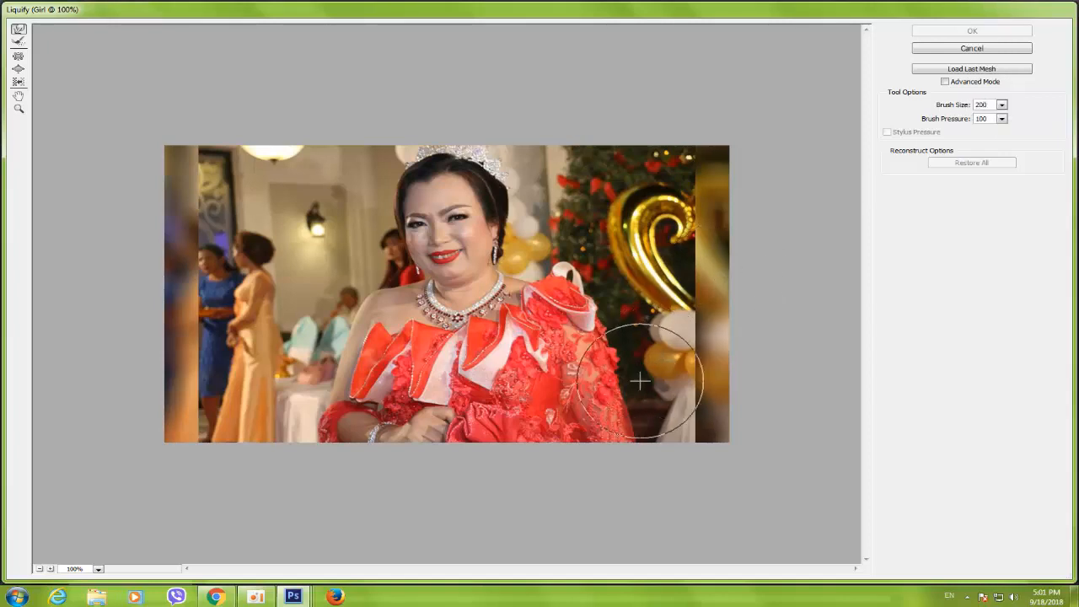
{"action": "left_click_drag", "start_coordinate": [599, 359], "coordinate": [584, 274]}
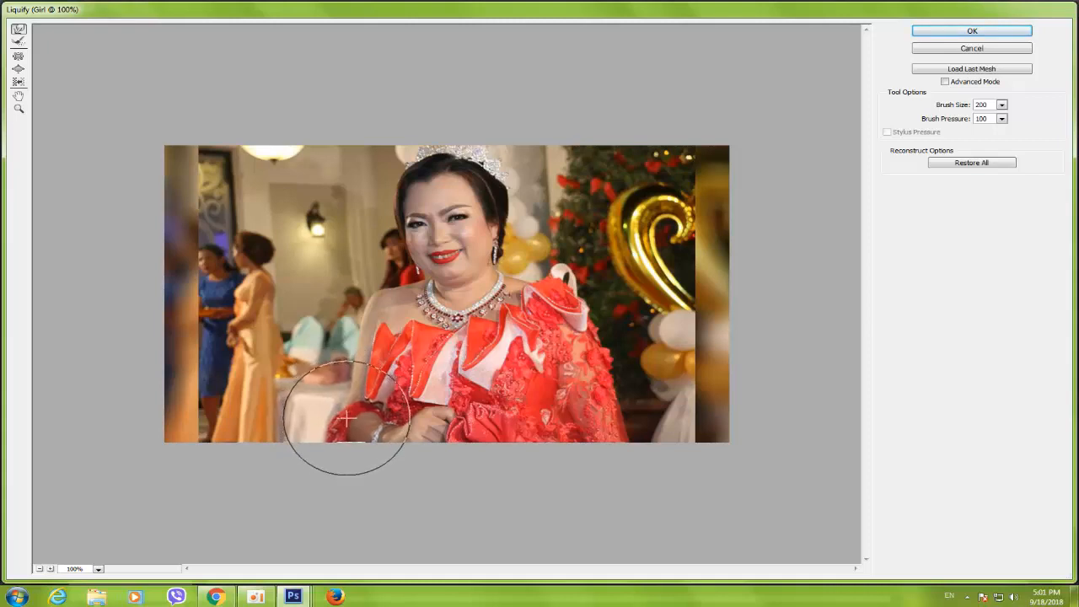
{"action": "left_click_drag", "start_coordinate": [614, 379], "coordinate": [608, 379]}
{"action": "left_click_drag", "start_coordinate": [615, 423], "coordinate": [610, 422]}
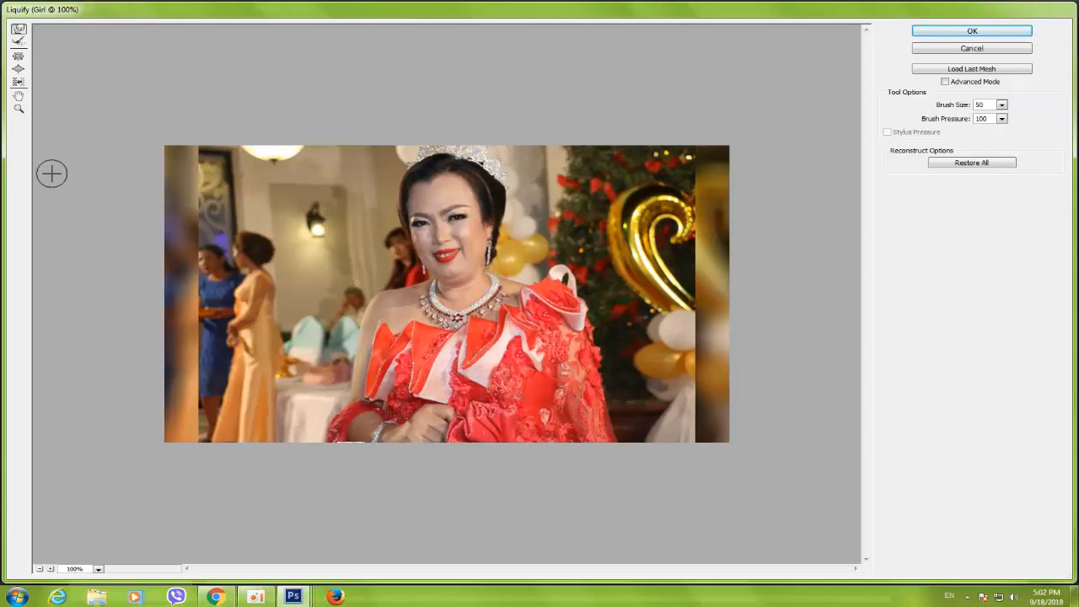
Tighten the outline of the hair and reduce the double chin with the Forward Warp tool at brush size 50
{"action": "left_click", "coordinate": [397, 242]}
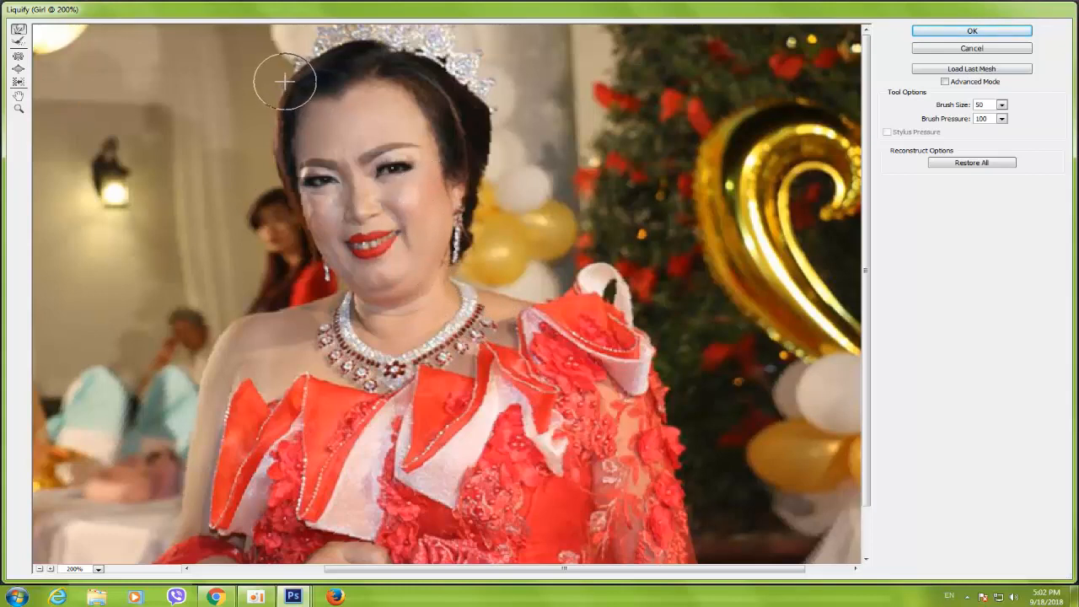
{"action": "mouse_move", "coordinate": [504, 95]}
{"action": "left_mouse_down"}
{"action": "mouse_move", "coordinate": [501, 120]}
{"action": "mouse_move", "coordinate": [501, 109]}
{"action": "left_mouse_up"}
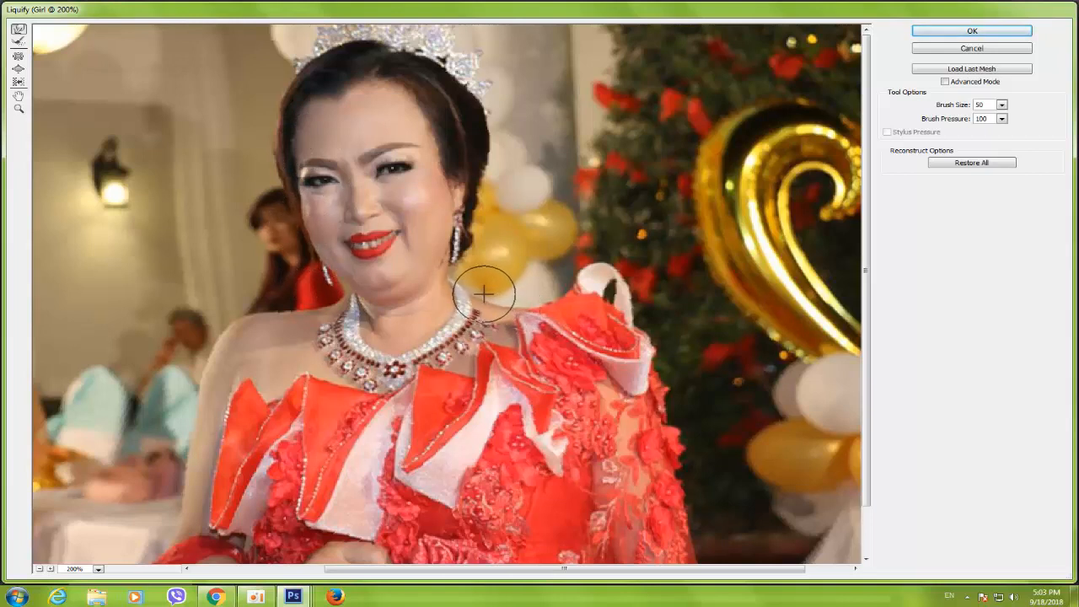
{"action": "scroll", "coordinate": [489, 337], "scroll_direction": "down", "scroll_amount": 2}
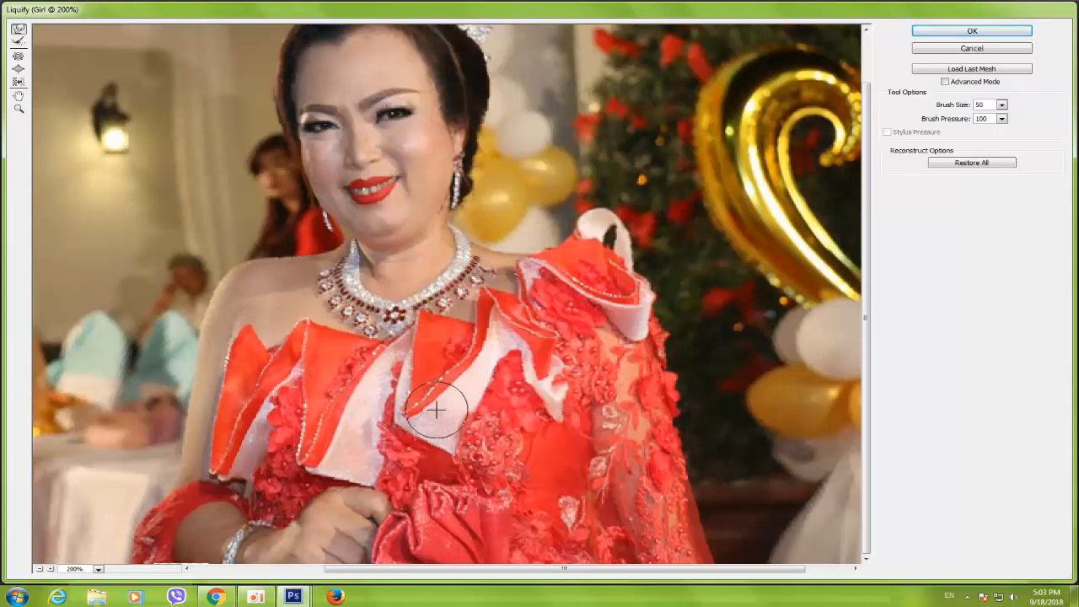
{"action": "scroll", "coordinate": [295, 269], "scroll_direction": "up", "scroll_amount": 2}
{"action": "scroll", "coordinate": [292, 256], "scroll_direction": "down", "scroll_amount": 1}
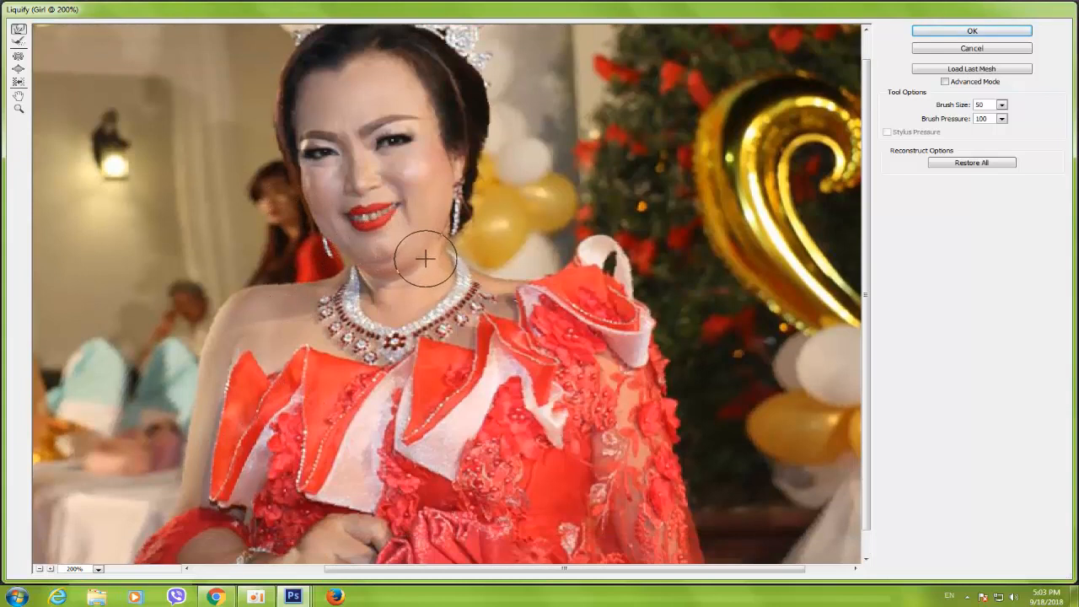
{"action": "left_click_drag", "start_coordinate": [426, 267], "coordinate": [384, 276]}
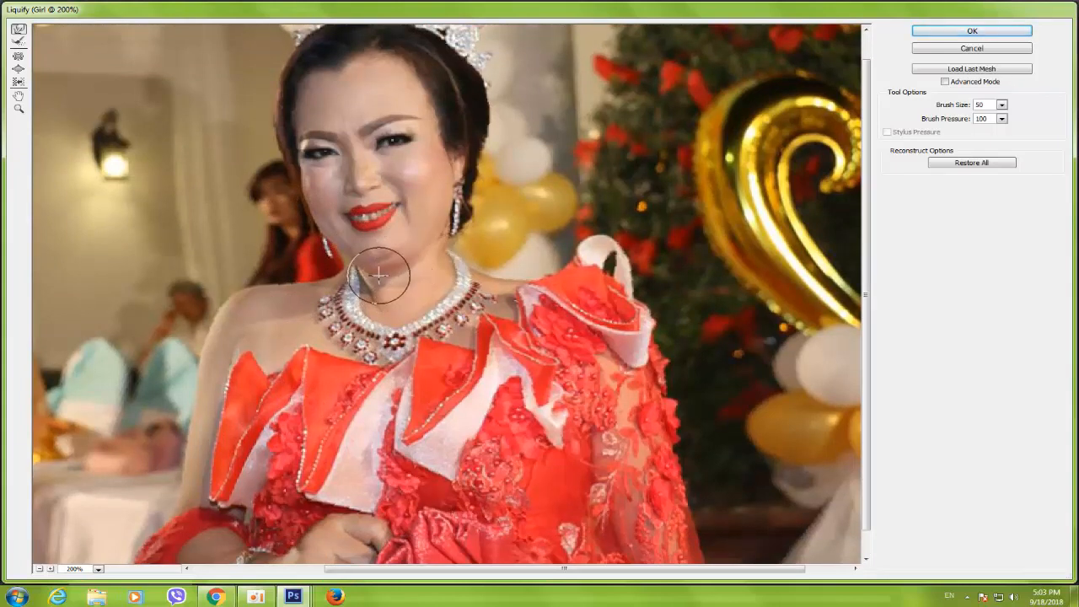
{"action": "left_click_drag", "start_coordinate": [383, 270], "coordinate": [364, 275]}
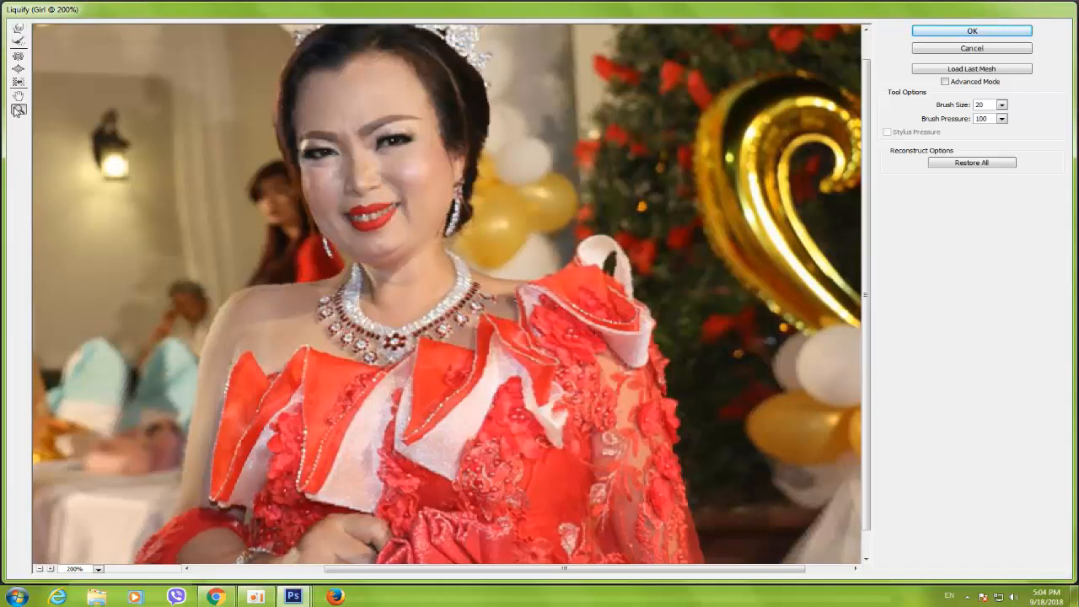
Push the lower arms, sleeve edge and shoulders inward using brush size 150, and apply the Liquify filter
{"action": "left_click", "coordinate": [377, 355], "text": "alt"}
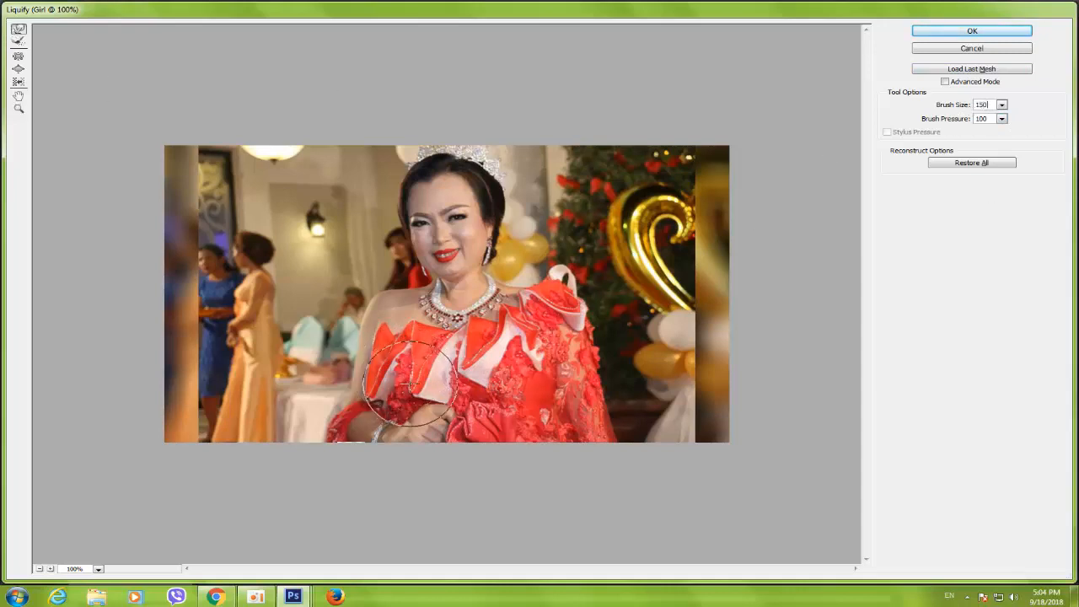
{"action": "mouse_move", "coordinate": [401, 430]}
{"action": "left_mouse_down"}
{"action": "mouse_move", "coordinate": [337, 429]}
{"action": "mouse_move", "coordinate": [345, 435]}
{"action": "left_mouse_up"}
{"action": "mouse_move", "coordinate": [638, 446]}
{"action": "left_mouse_down"}
{"action": "mouse_move", "coordinate": [616, 446]}
{"action": "mouse_move", "coordinate": [624, 408]}
{"action": "left_mouse_up"}
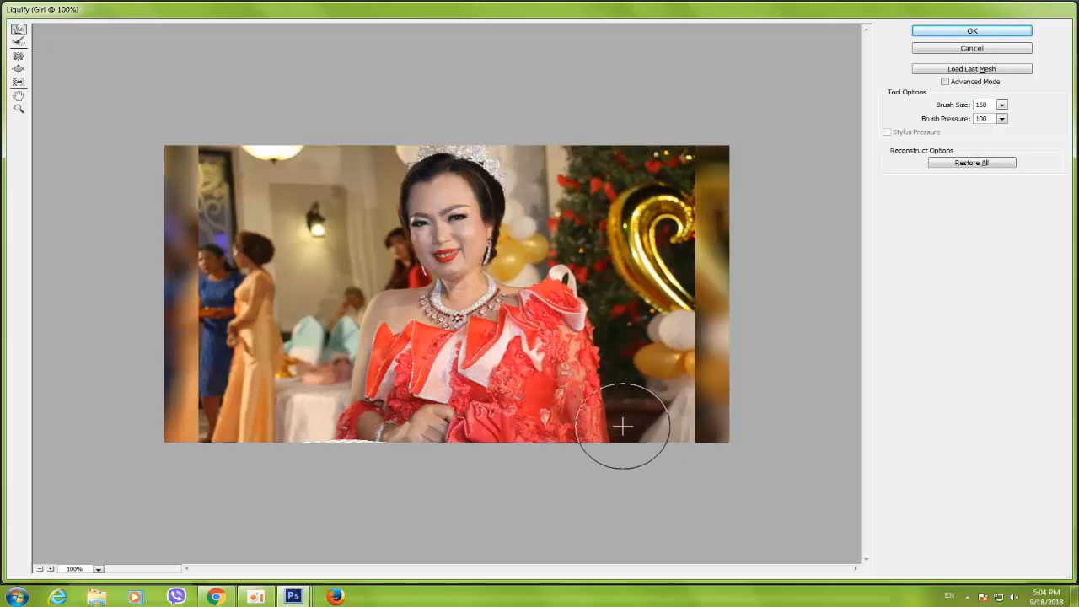
{"action": "left_click_drag", "start_coordinate": [620, 349], "coordinate": [611, 351]}
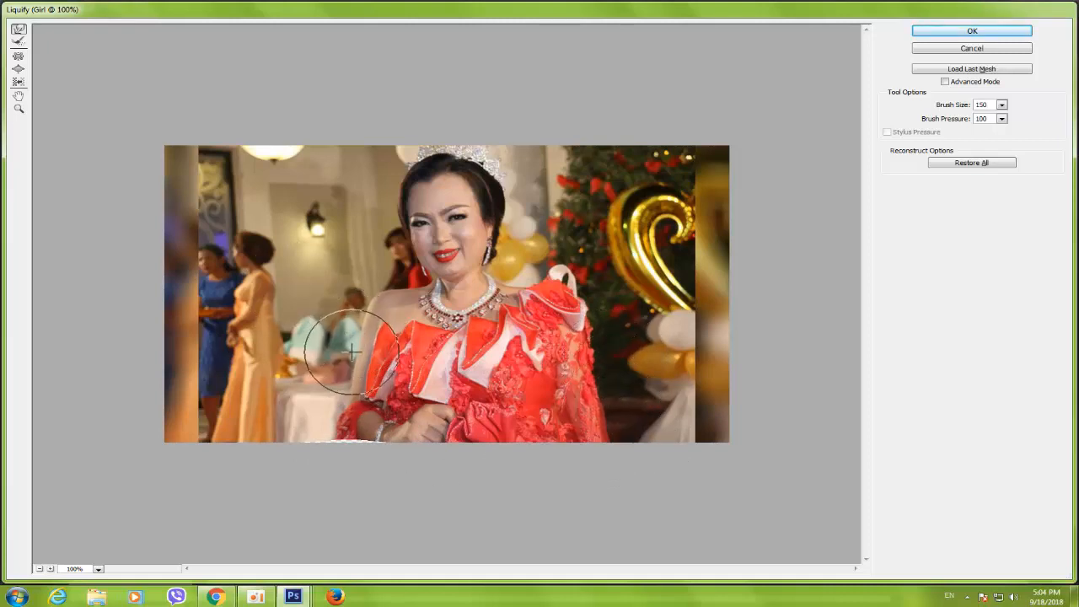
{"action": "left_click_drag", "start_coordinate": [372, 290], "coordinate": [374, 294]}
{"action": "left_click_drag", "start_coordinate": [552, 269], "coordinate": [553, 273]}
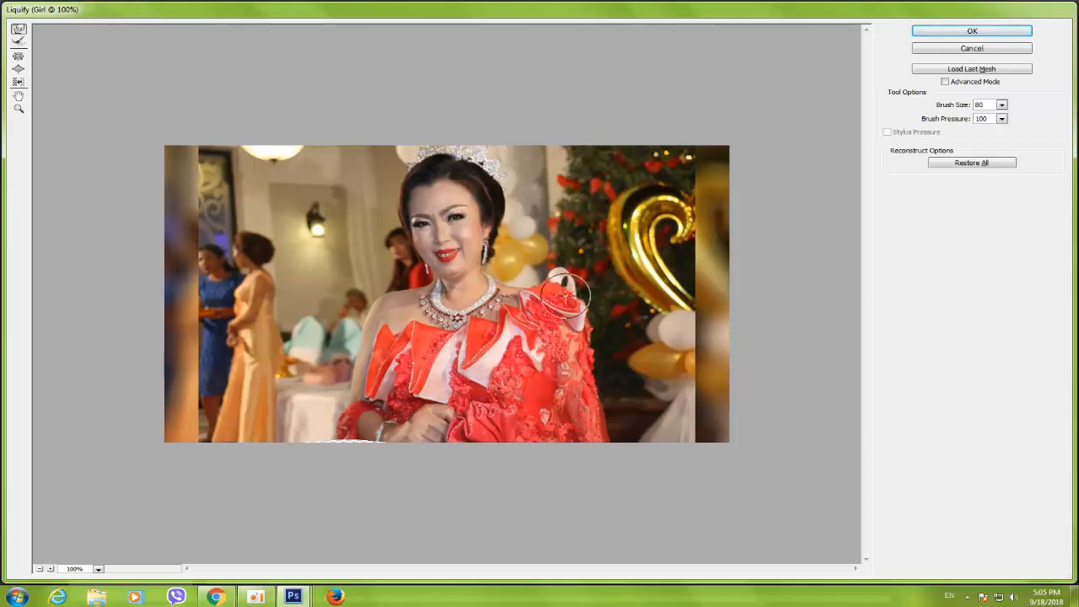
{"action": "left_click", "coordinate": [972, 31]}
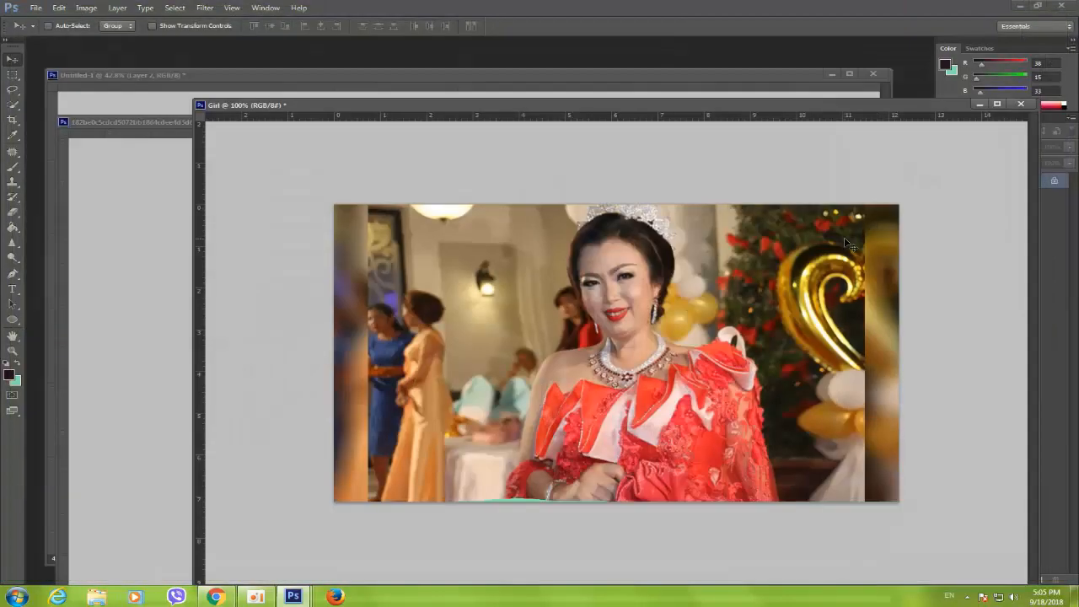
Arrange the Girl copy and the original side by side, with the original zoomed to 90.9% in a narrower window
{"action": "left_click_drag", "start_coordinate": [590, 115], "coordinate": [745, 82]}
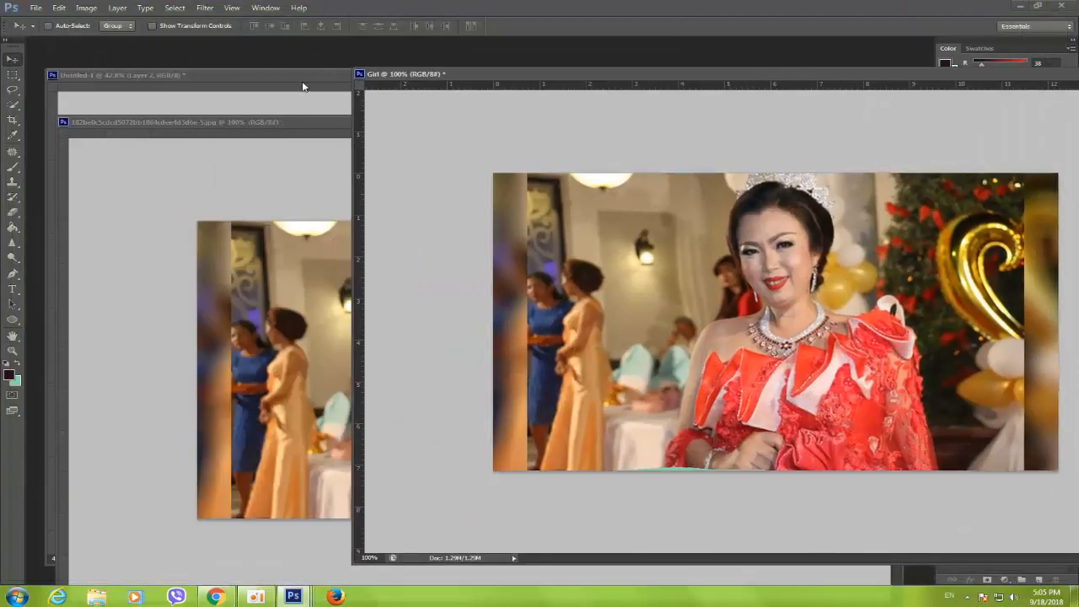
{"action": "left_click_drag", "start_coordinate": [274, 124], "coordinate": [167, 112]}
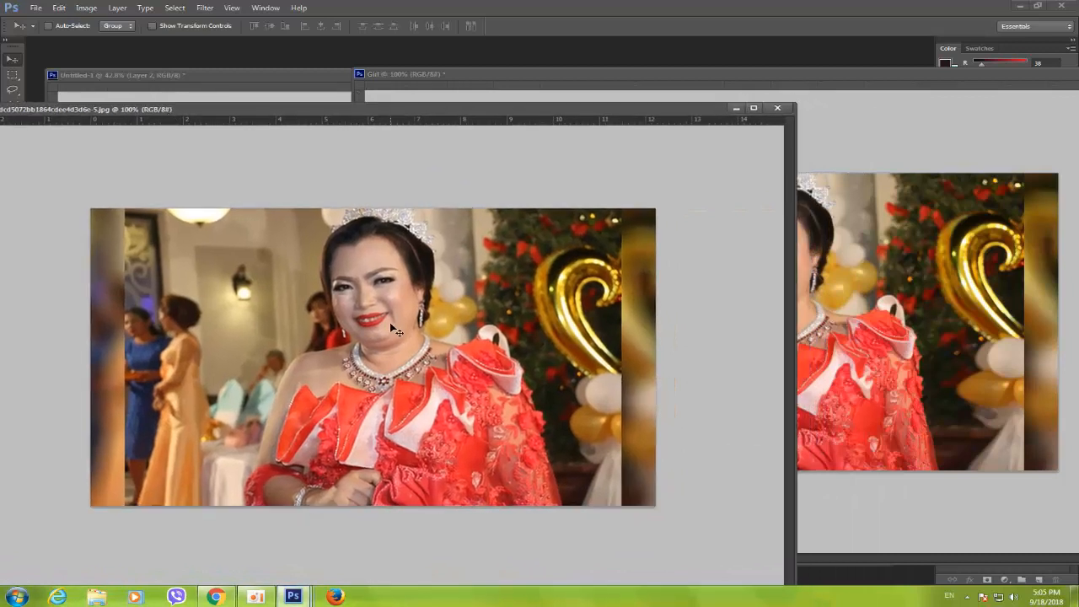
{"action": "scroll", "coordinate": [389, 321], "scroll_direction": "down", "scroll_amount": 1}
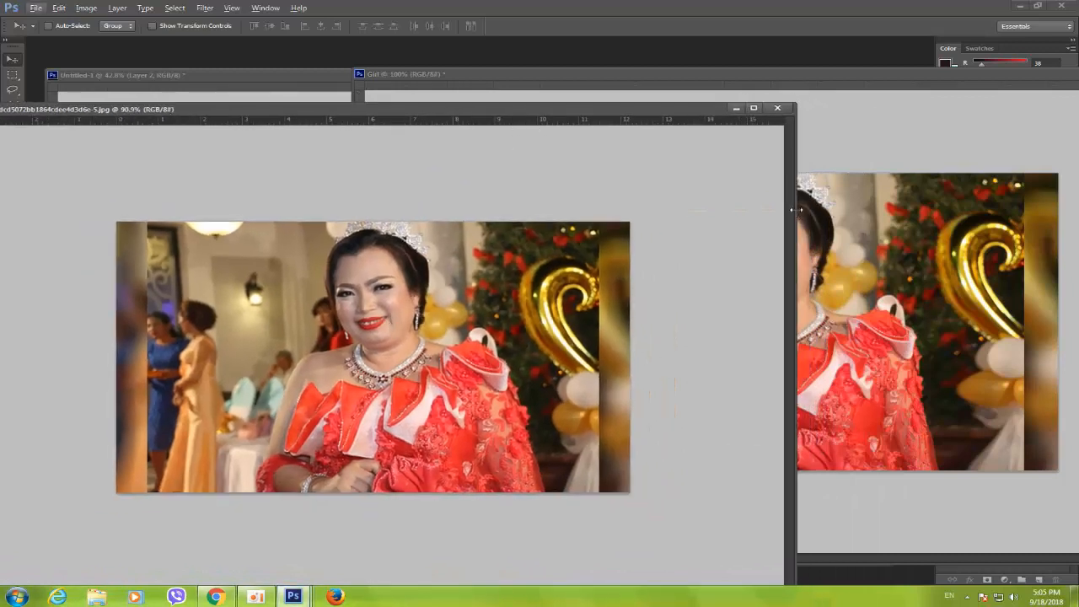
{"action": "left_click_drag", "start_coordinate": [799, 215], "coordinate": [593, 219]}
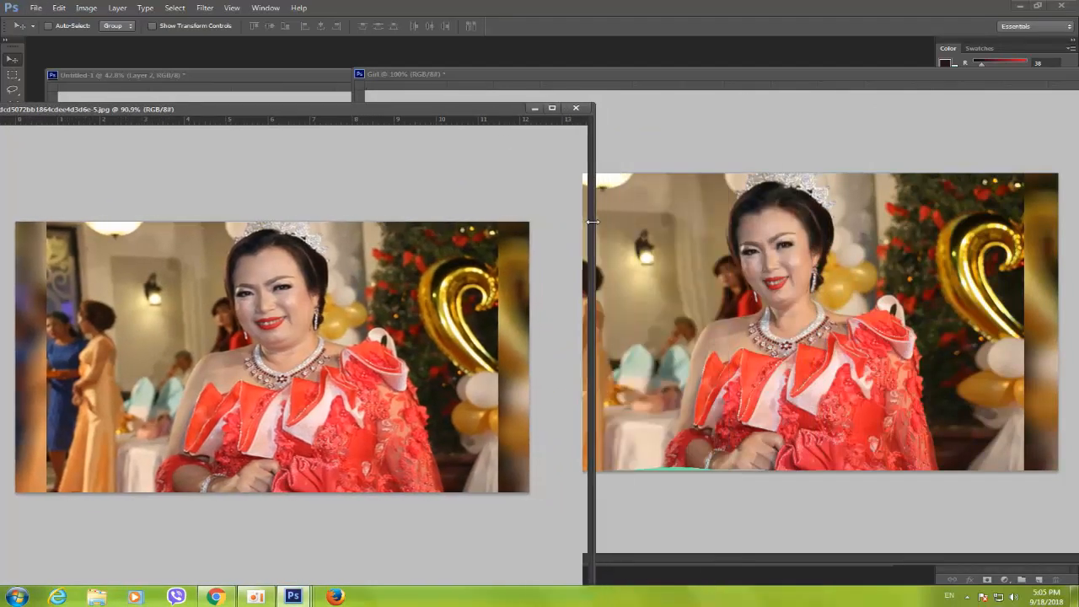
{"action": "left_click_drag", "start_coordinate": [438, 114], "coordinate": [509, 69]}
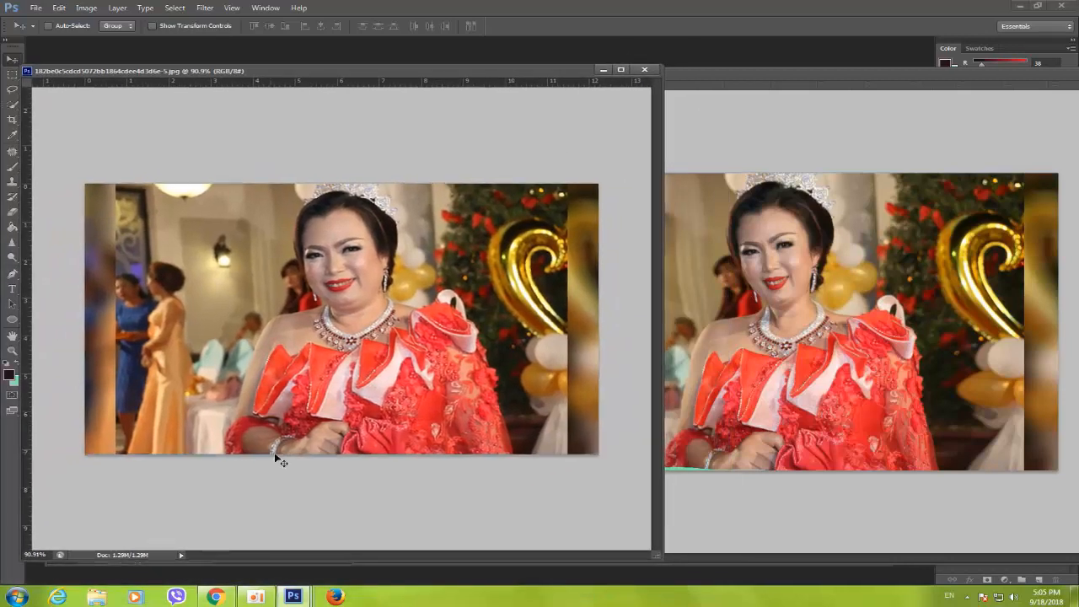